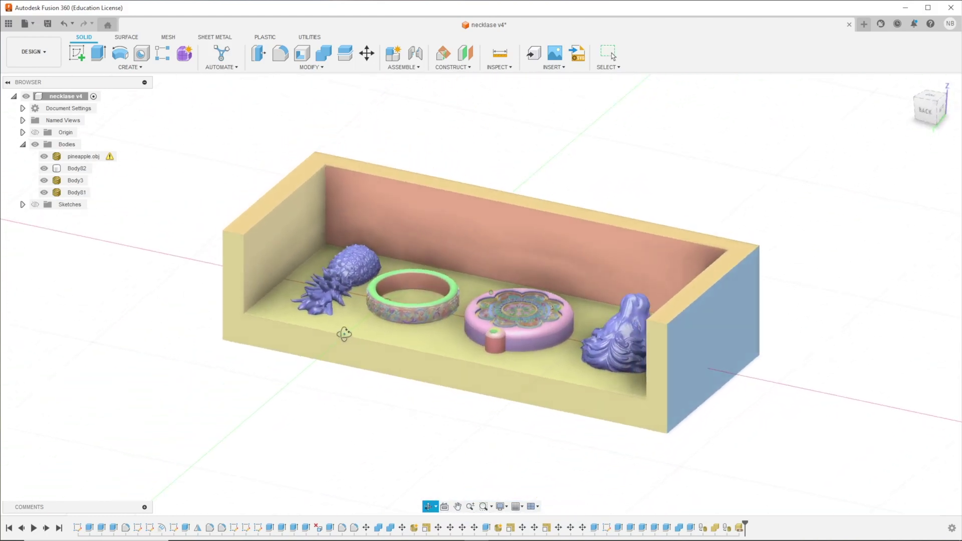
Zoom and orbit the Fusion 360 view to inspect the mold's lion, pendant, ring and pineapple
scroll(326, 291, up, 5)
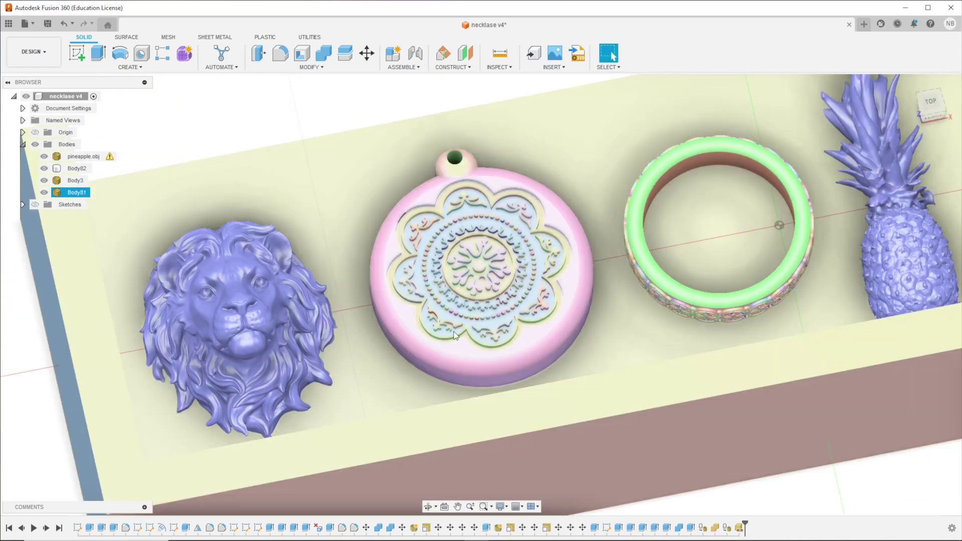
shift+middle_drag(585, 323, 554, 296)
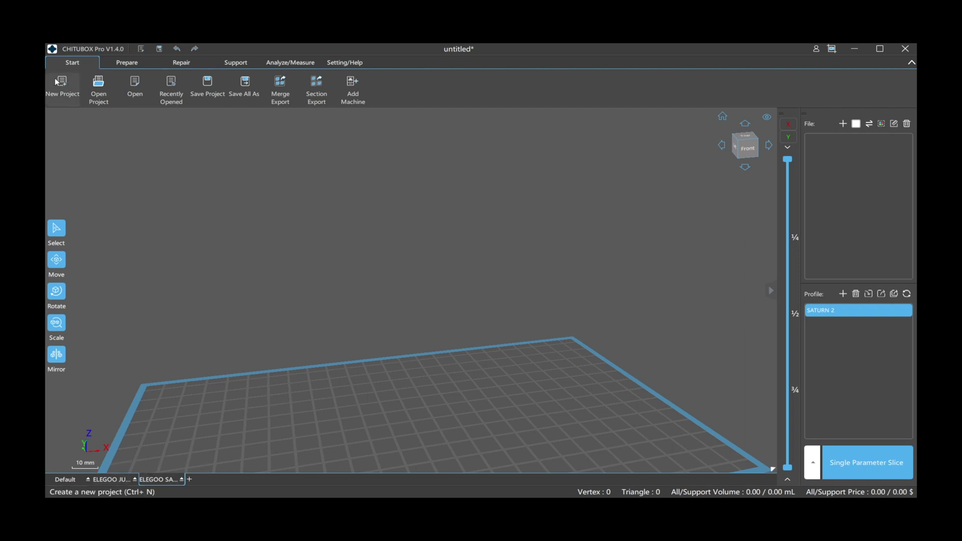
click(181, 80)
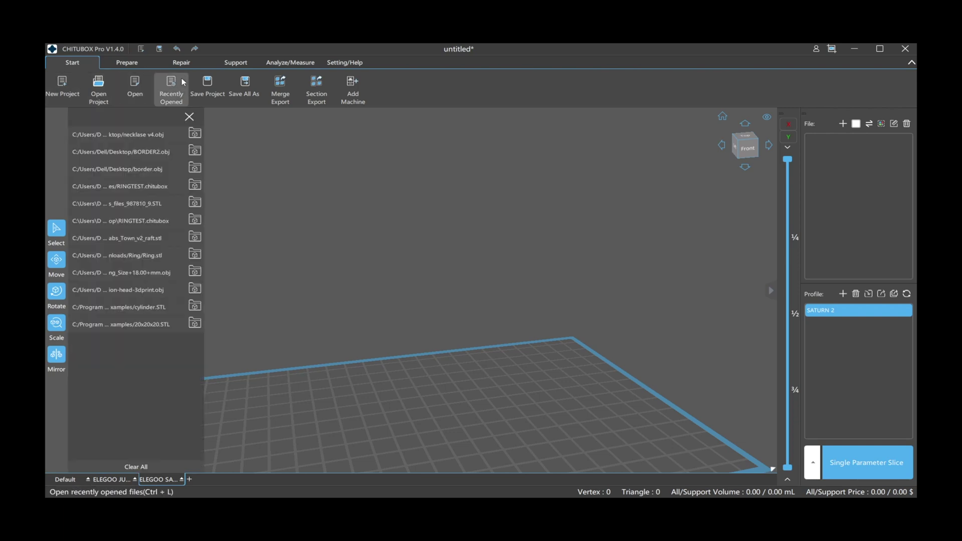
click(272, 128)
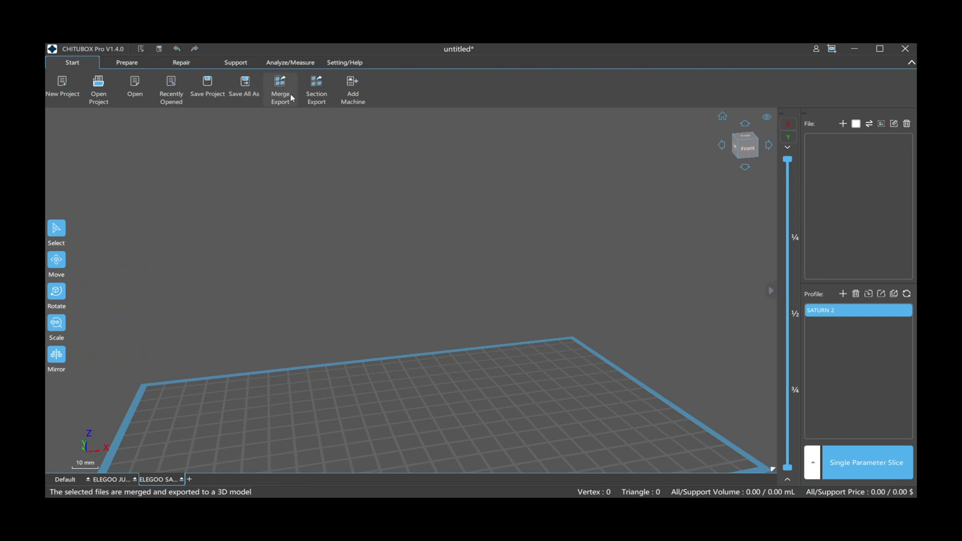
click(352, 97)
scroll(523, 217, down, 2)
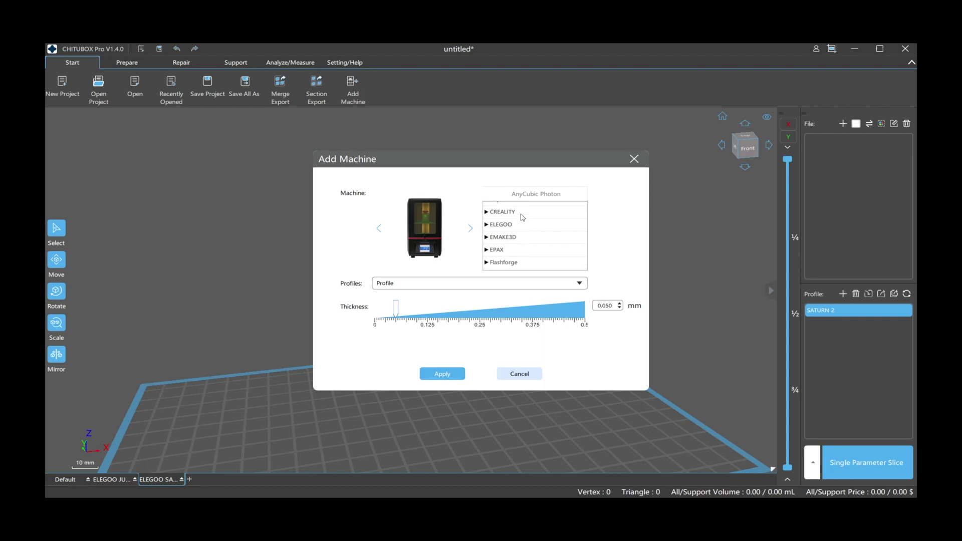
scroll(522, 217, down, 4)
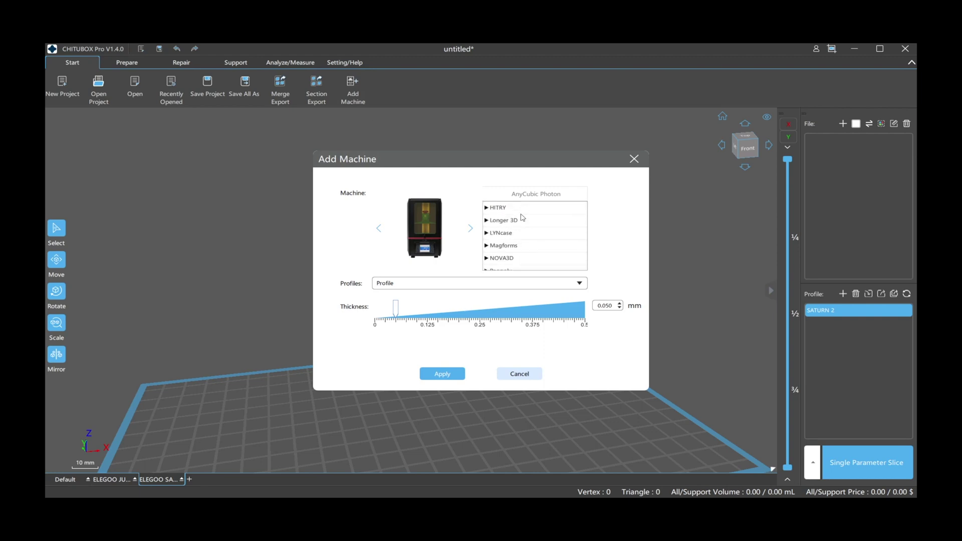
scroll(522, 217, down, 5)
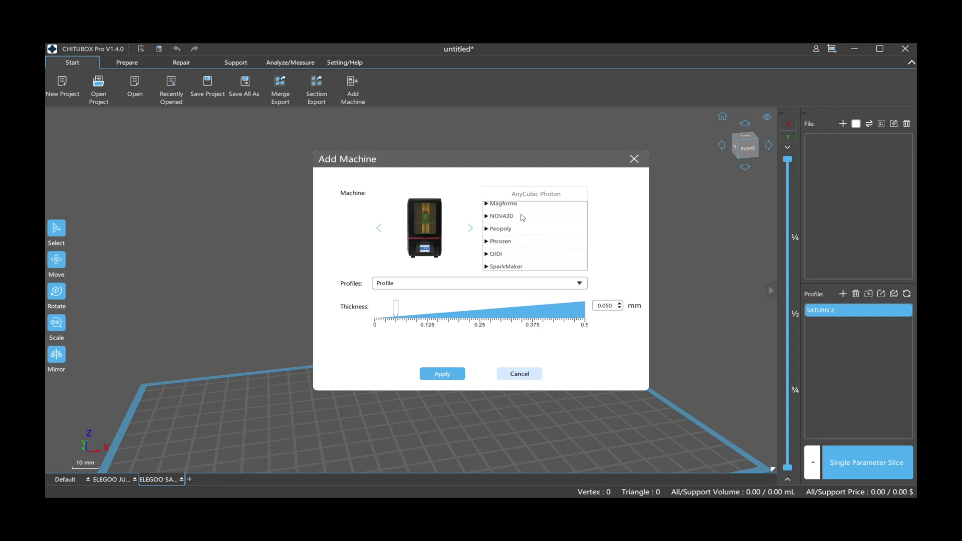
scroll(523, 218, up, 10)
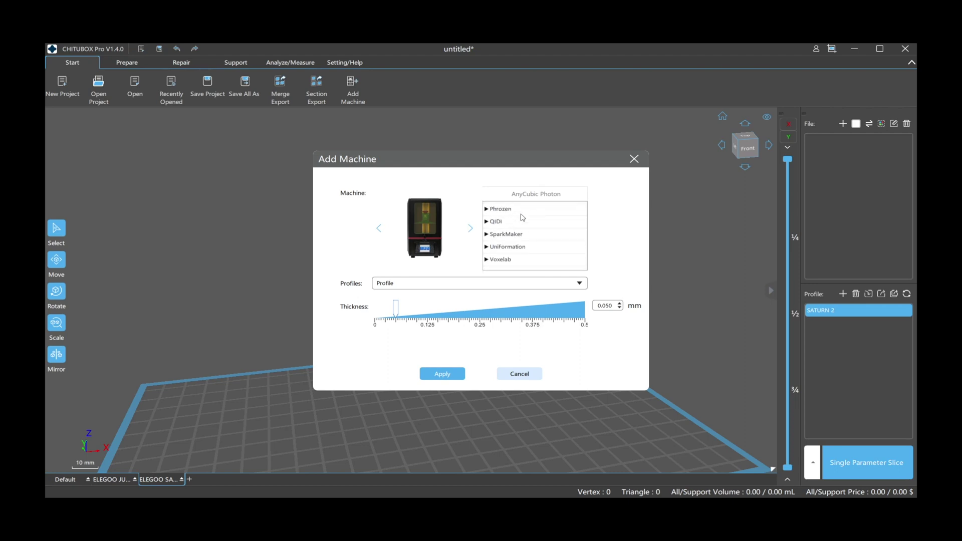
scroll(523, 218, up, 1)
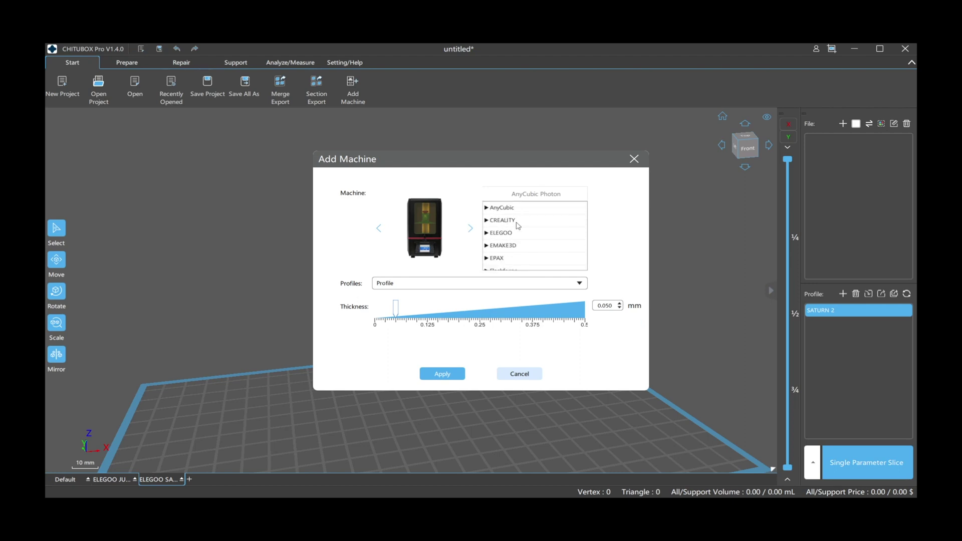
click(501, 233)
scroll(509, 241, down, 3)
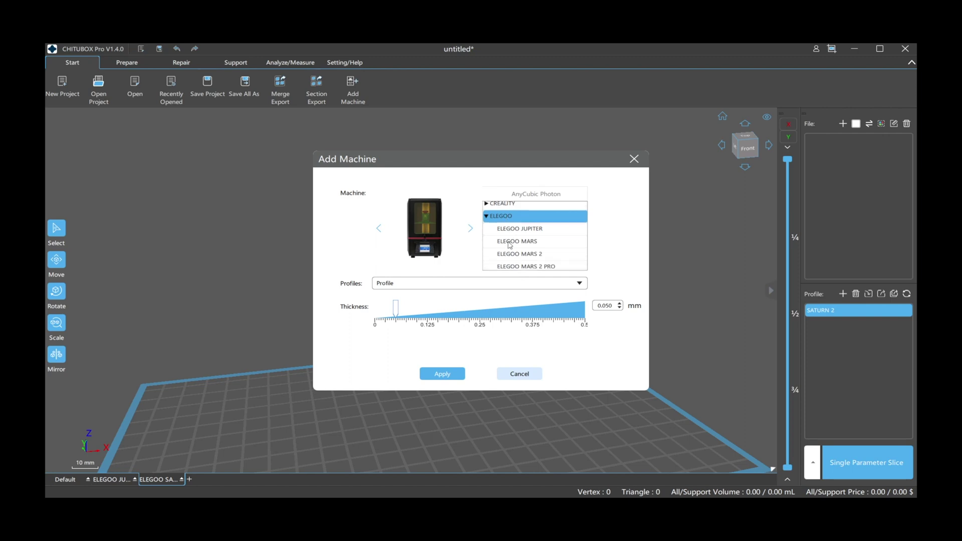
scroll(510, 245, down, 3)
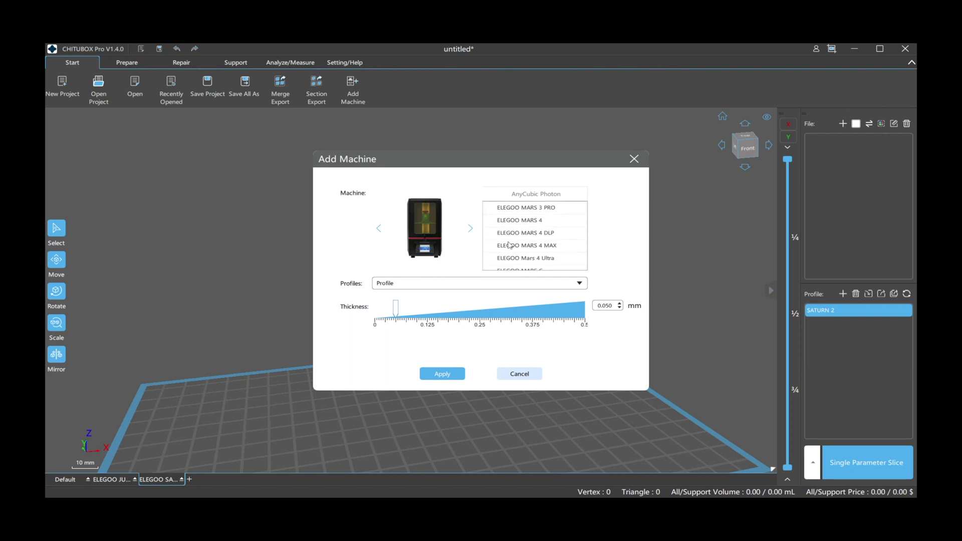
scroll(510, 244, up, 2)
scroll(510, 244, down, 2)
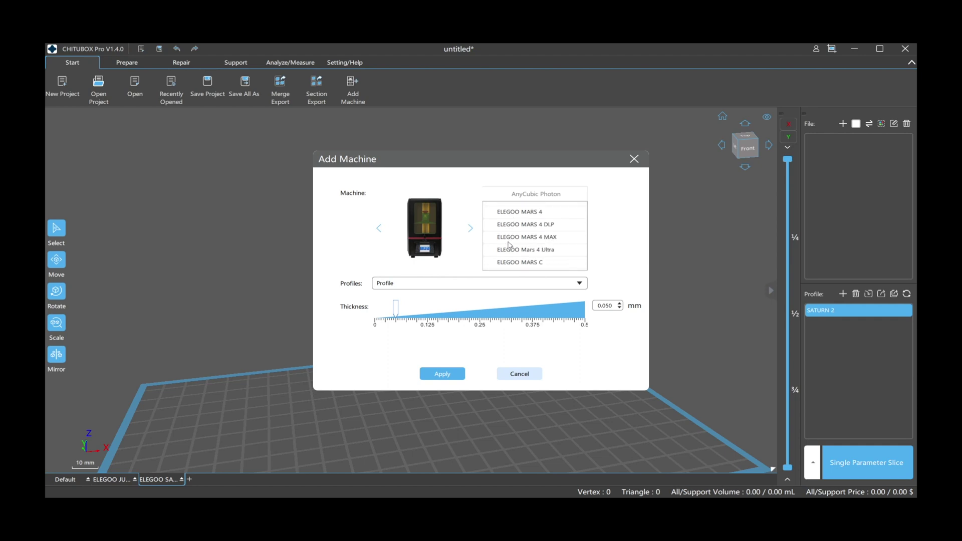
scroll(510, 244, down, 4)
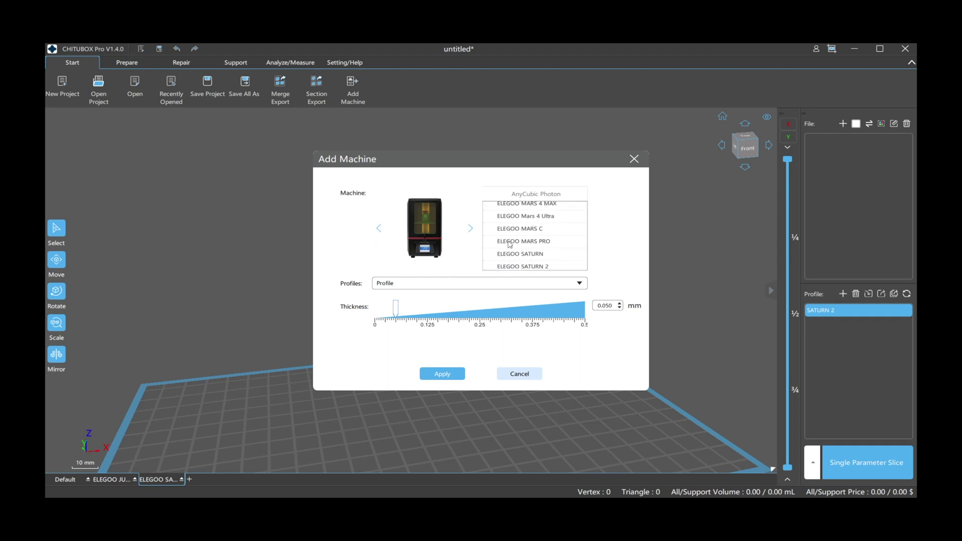
scroll(510, 245, down, 2)
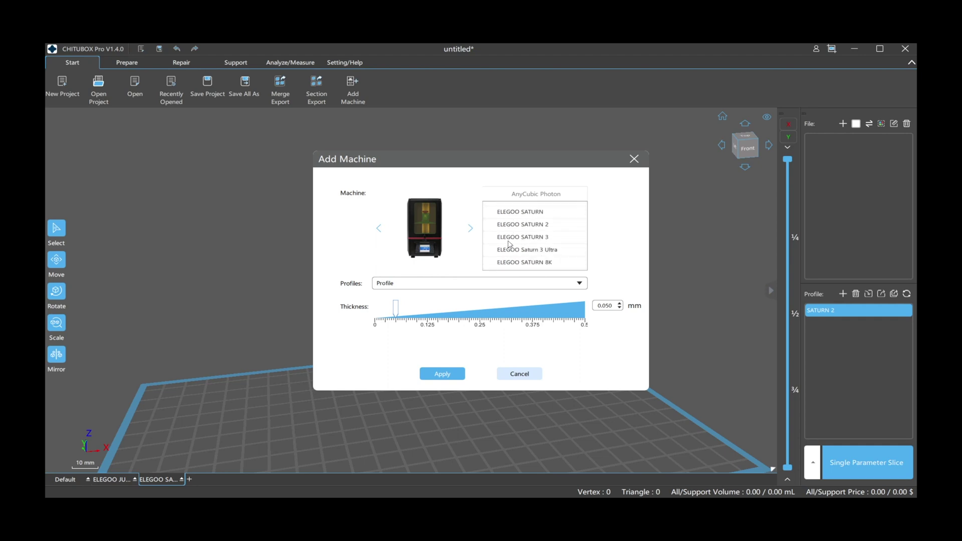
scroll(510, 244, down, 1)
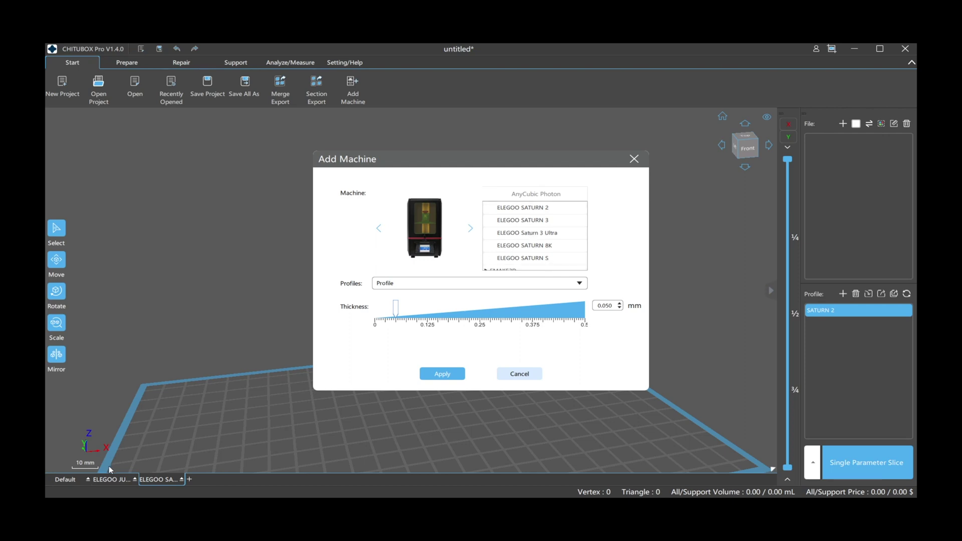
click(423, 283)
click(424, 283)
drag(397, 309, 392, 308)
click(442, 374)
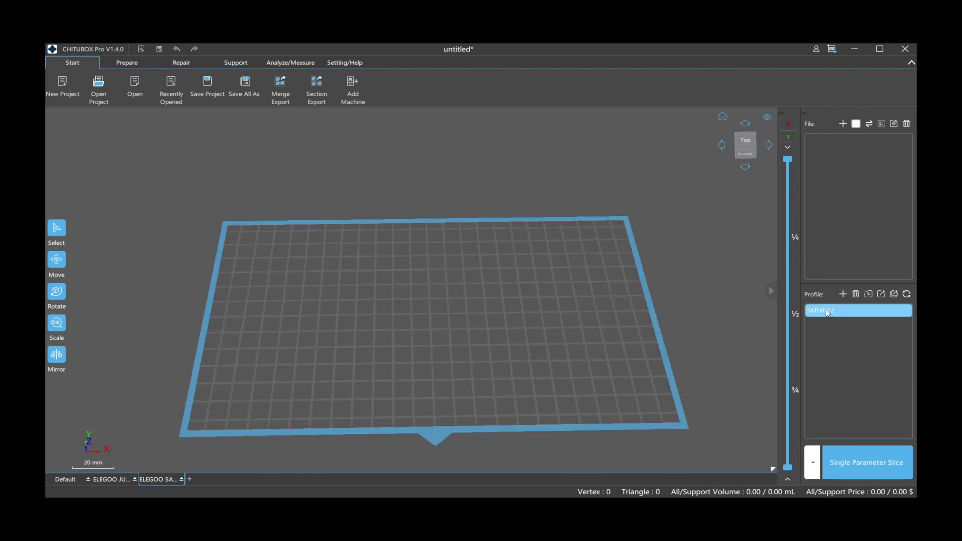
Set the SATURN 2 profile's layer height to 0.035 mm
double_click(827, 311)
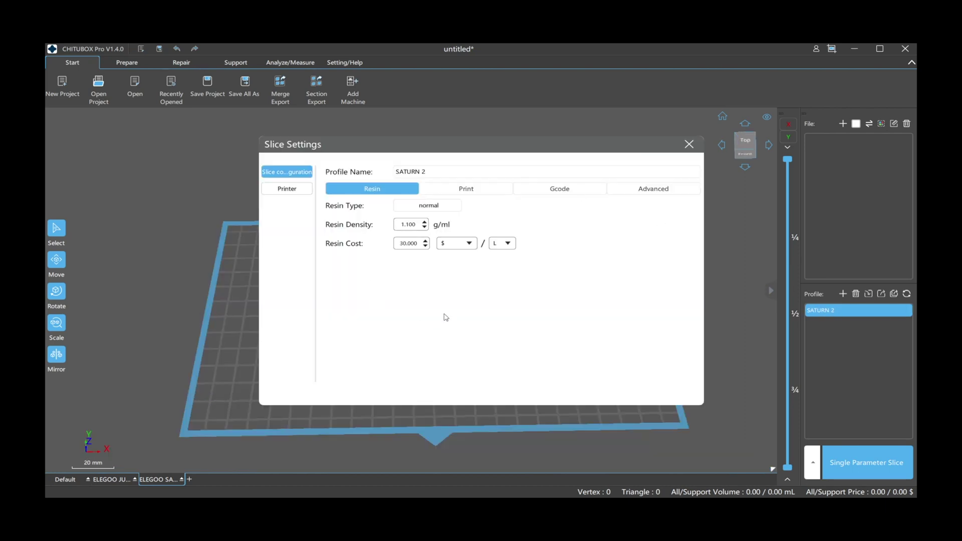
click(485, 189)
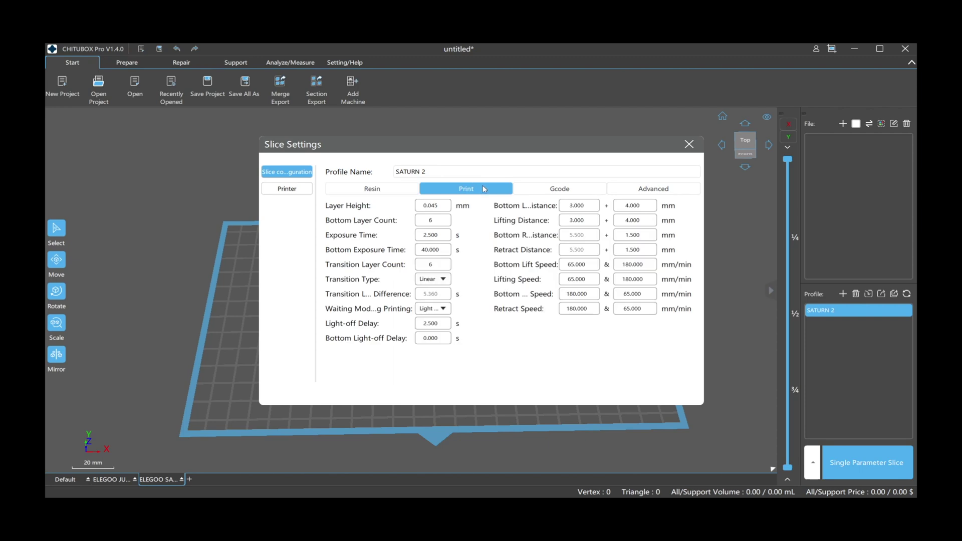
double_click(444, 209)
key(BackSpace)
text(.035)
key(Return)
double_click(445, 225)
key(Tab)
key(Tab)
Review the resin settings with litres kept as the cost unit, then the advanced options
click(380, 194)
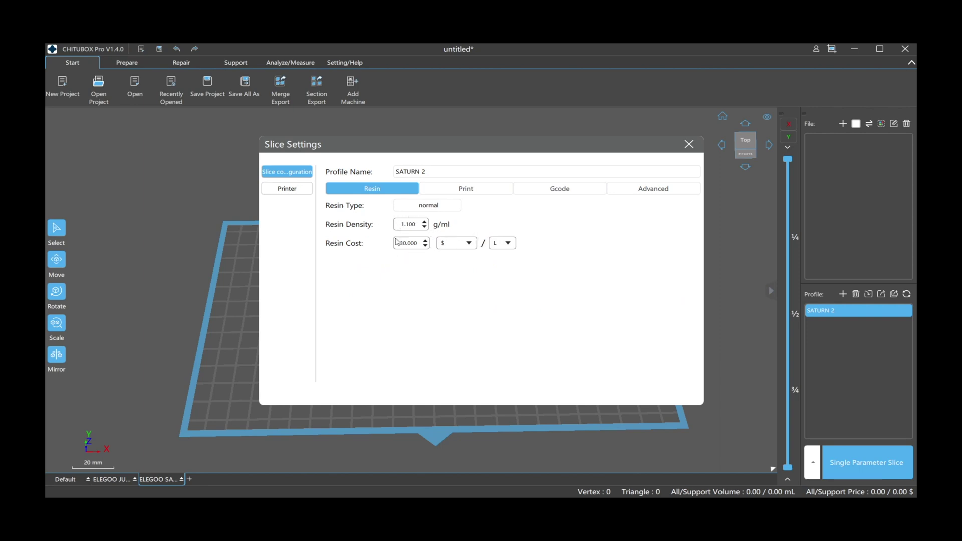
click(515, 245)
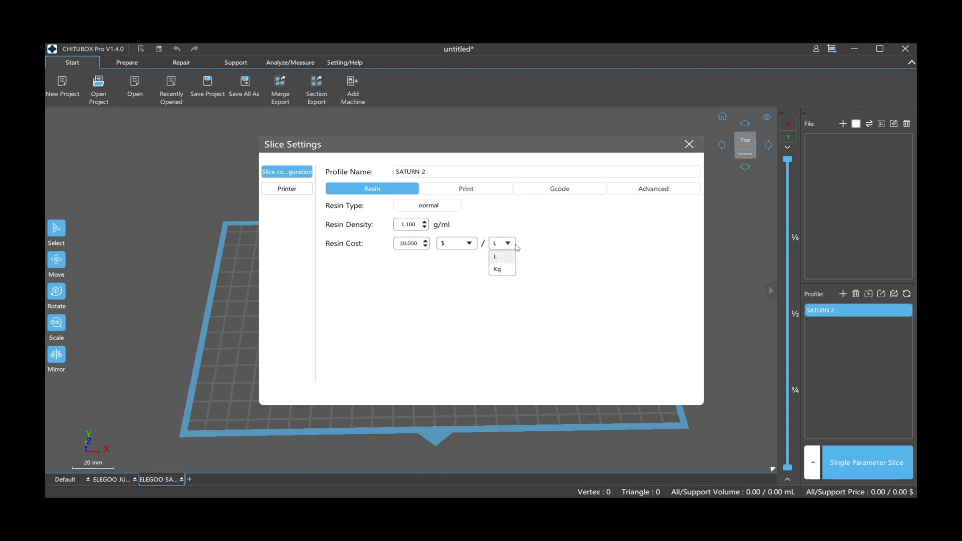
click(515, 245)
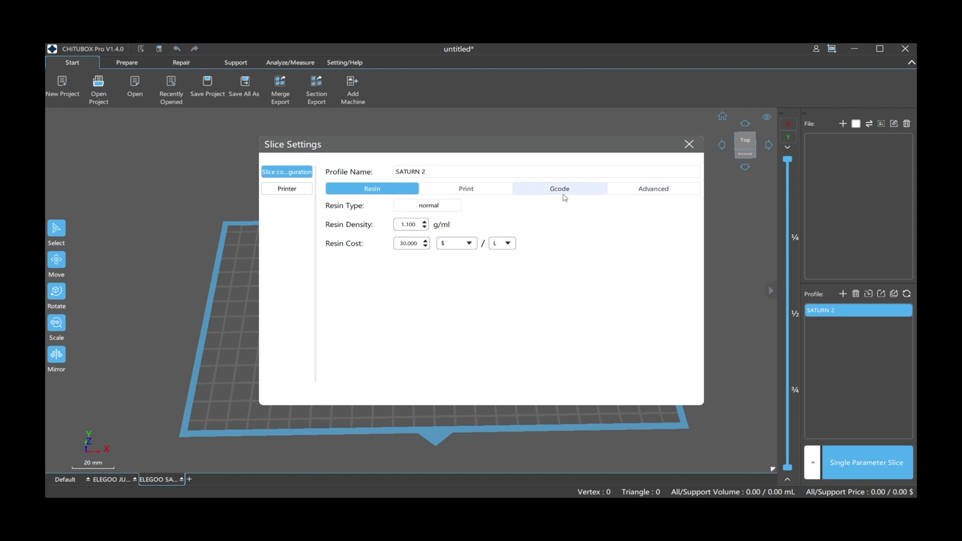
click(661, 193)
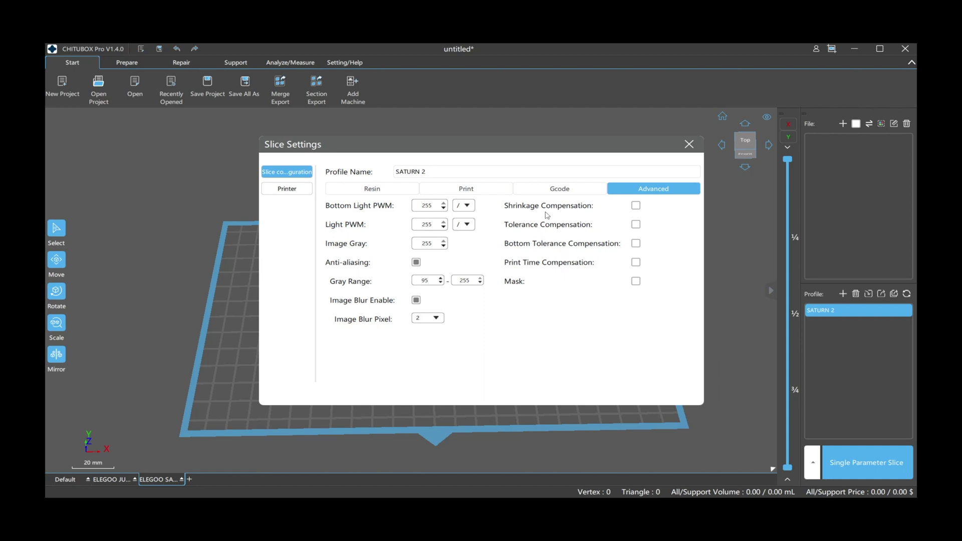
key(Escape)
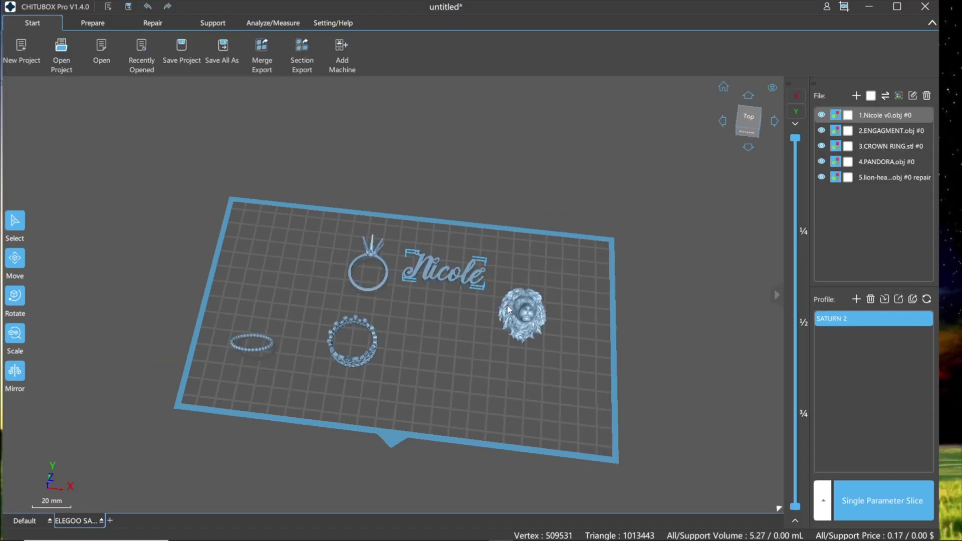
Zoom in and pan the view toward the name tag
scroll(557, 330, up, 10)
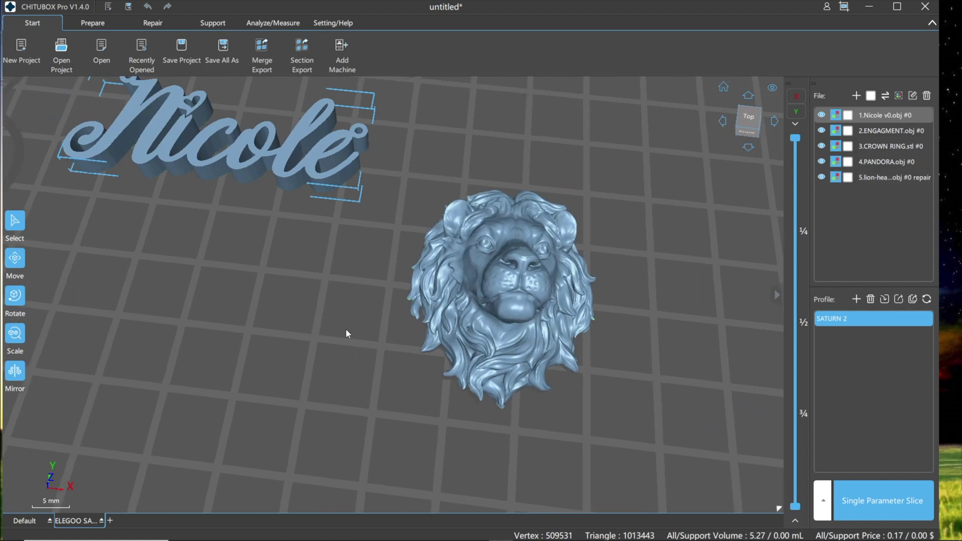
middle_drag(345, 328, 685, 187)
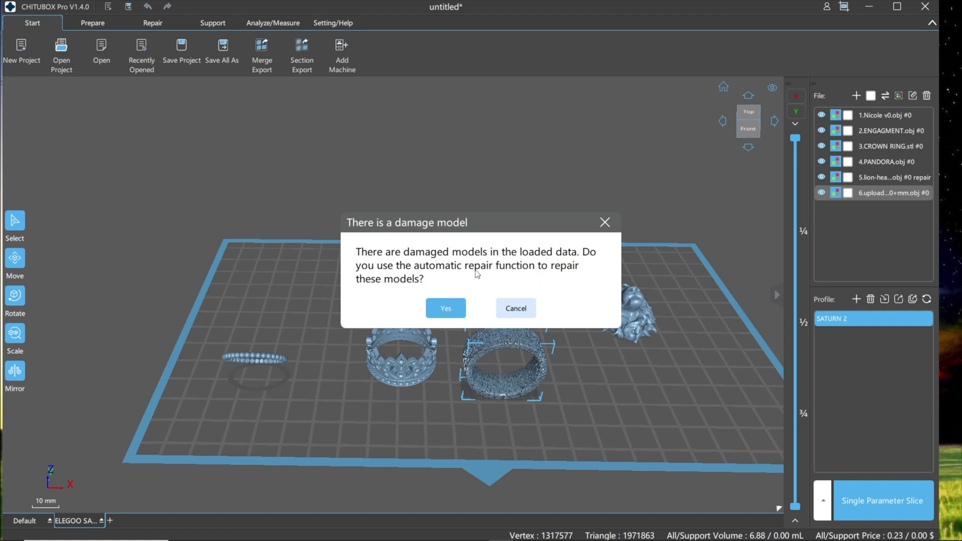
Repair the damaged ring's holes and keep both the original and repaired models
click(445, 307)
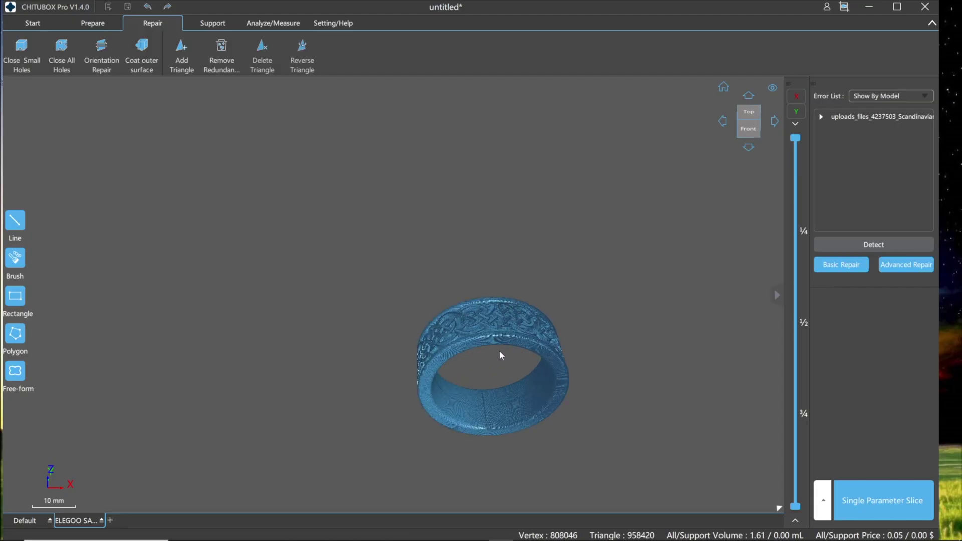
scroll(500, 355, up, 5)
right_drag(501, 356, 295, 172)
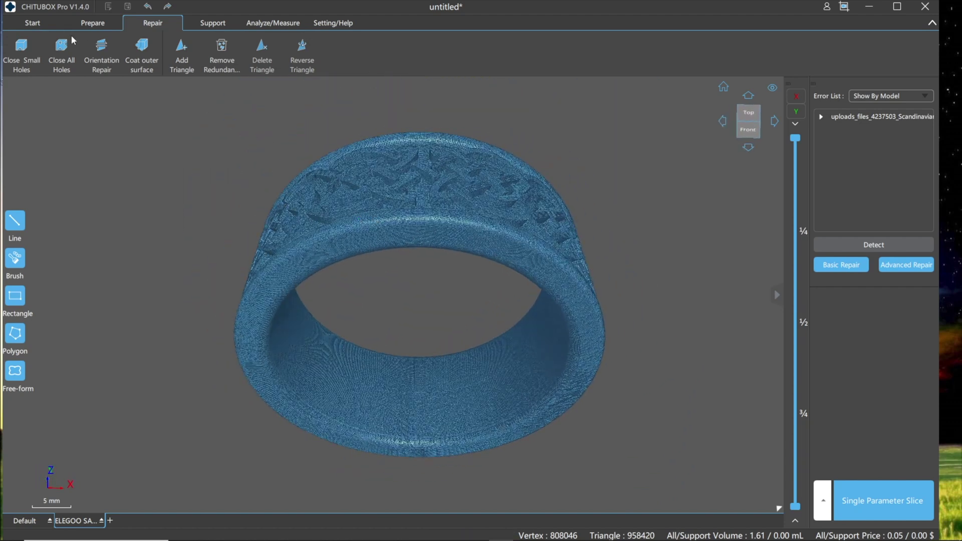
click(40, 24)
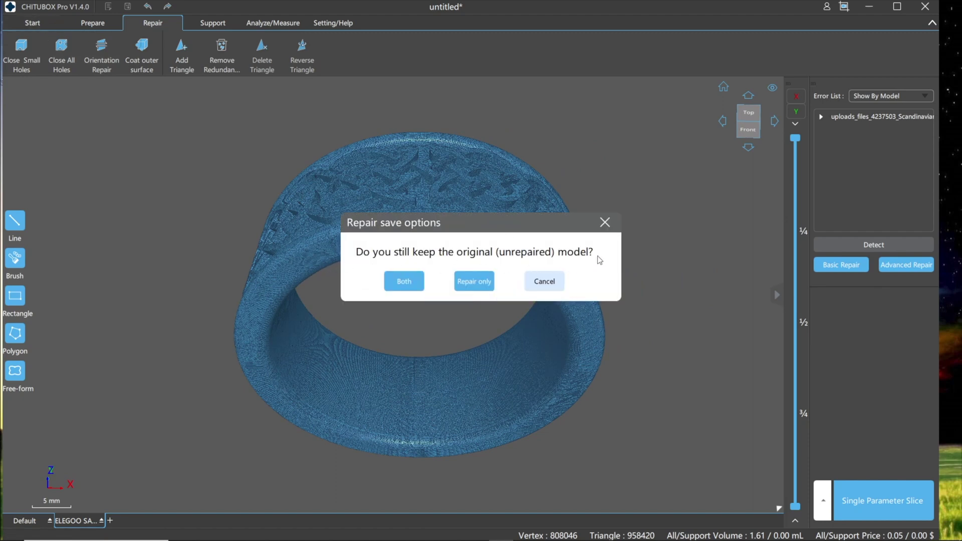
click(412, 282)
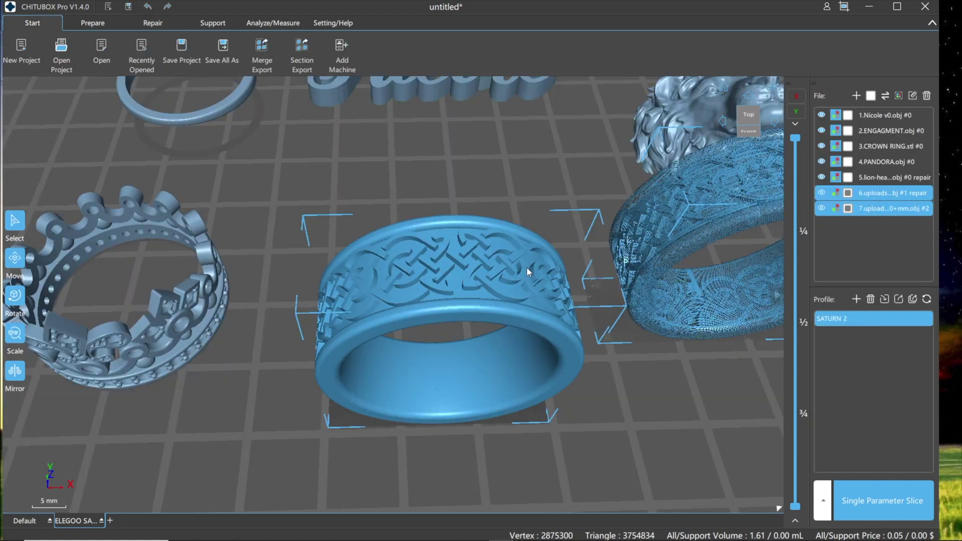
Orbit around the border and necklace models and pick the necklace mold for moving
drag(471, 192, 404, 178)
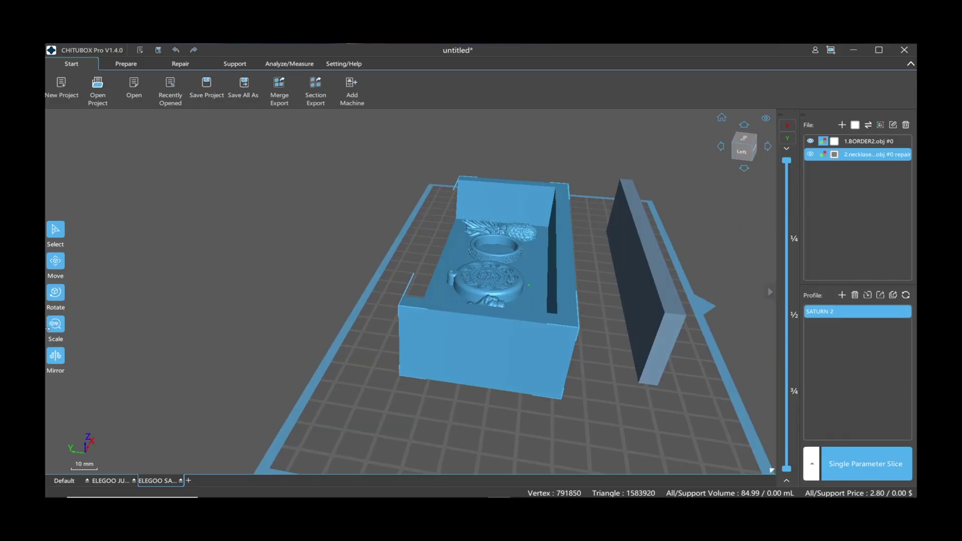
right_drag(48, 328, 201, 290)
click(61, 246)
click(55, 261)
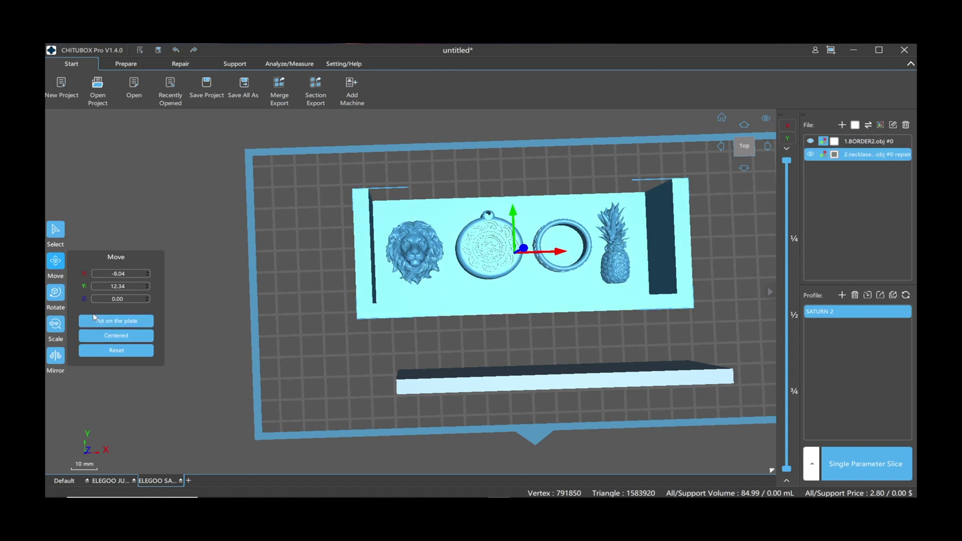
Centre the necklace mold on the plate and tilt it 45° about the Y axis
click(119, 336)
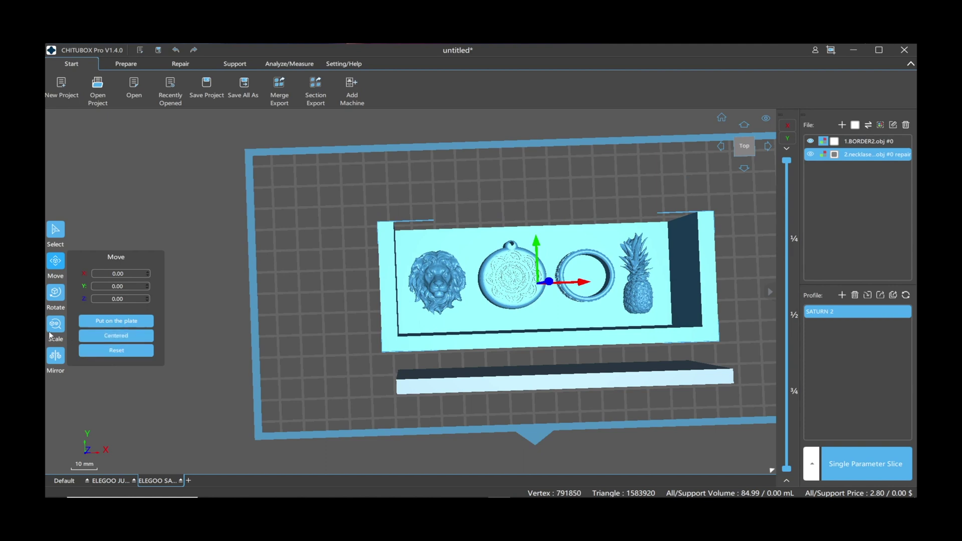
click(56, 292)
drag(340, 320, 351, 271)
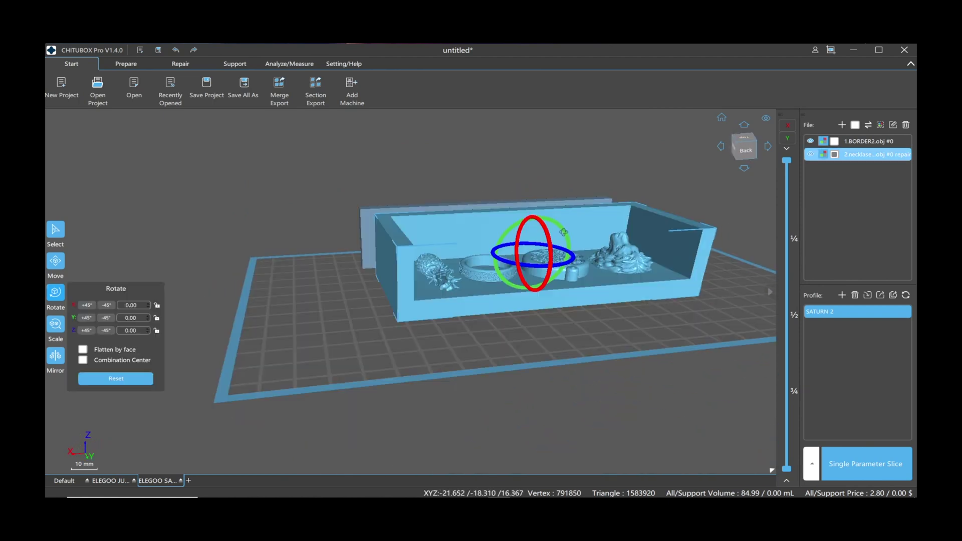
click(86, 318)
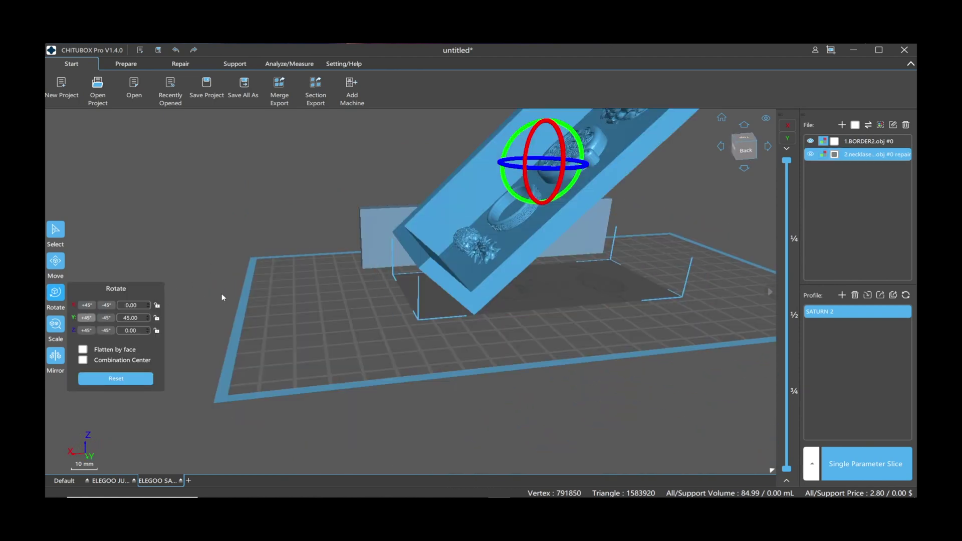
Reduce the mold's Y-axis tilt back to about 24°
drag(223, 297, 614, 251)
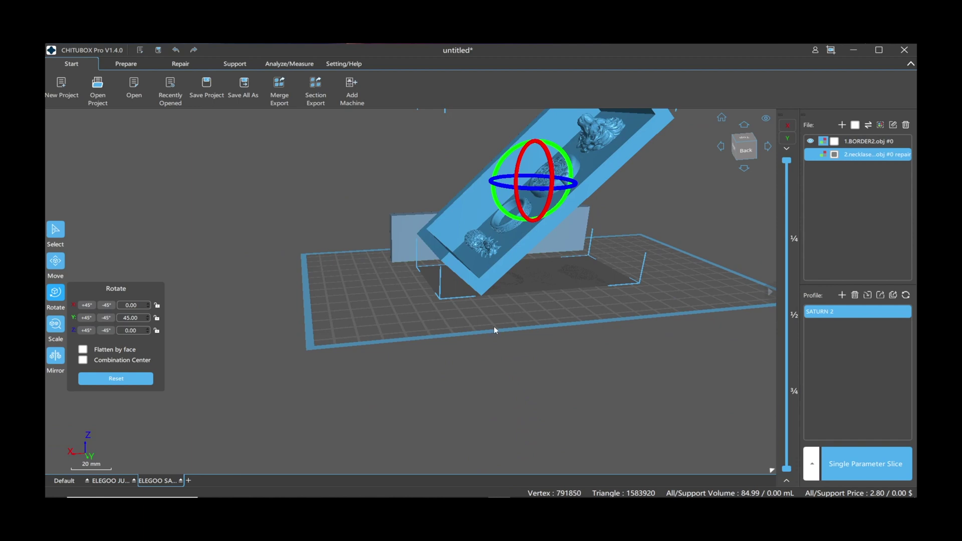
drag(630, 296, 691, 264)
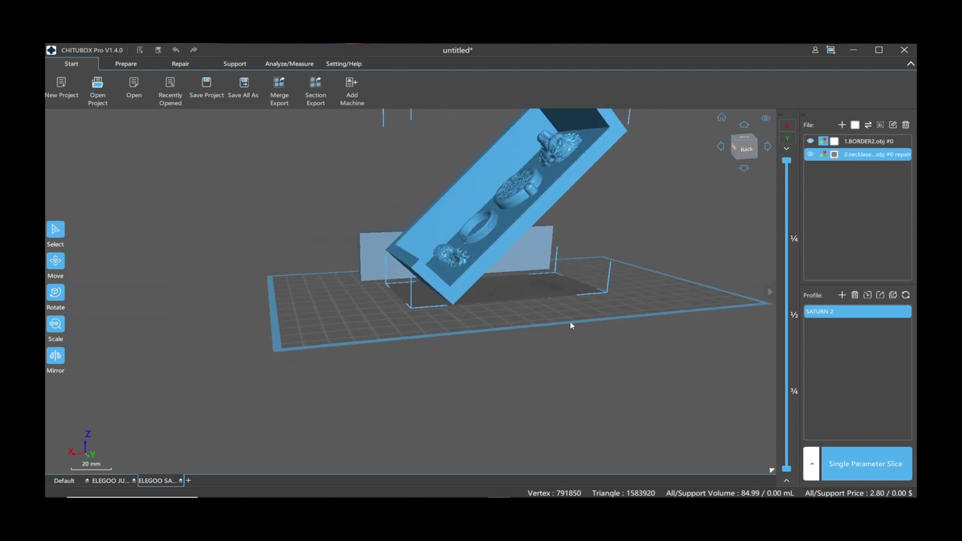
middle_drag(572, 326, 192, 371)
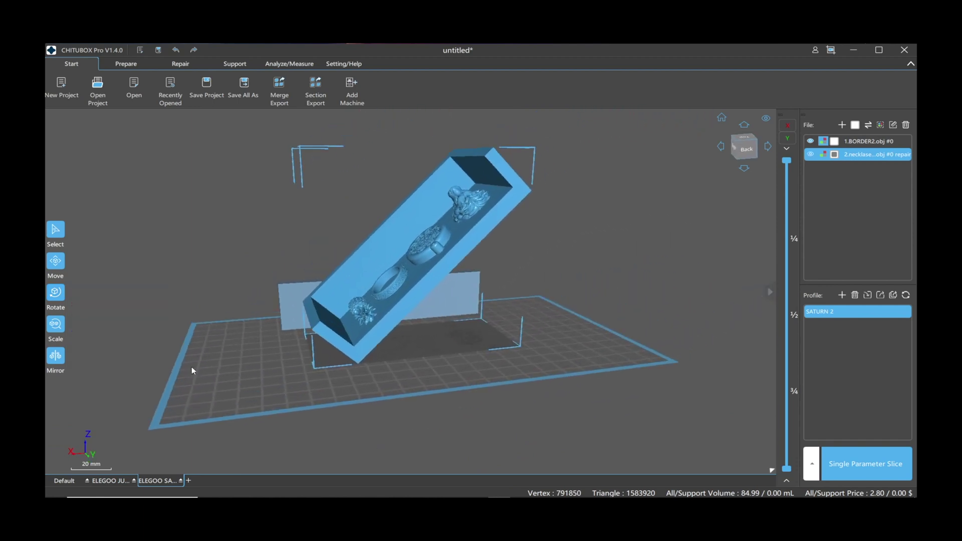
click(55, 292)
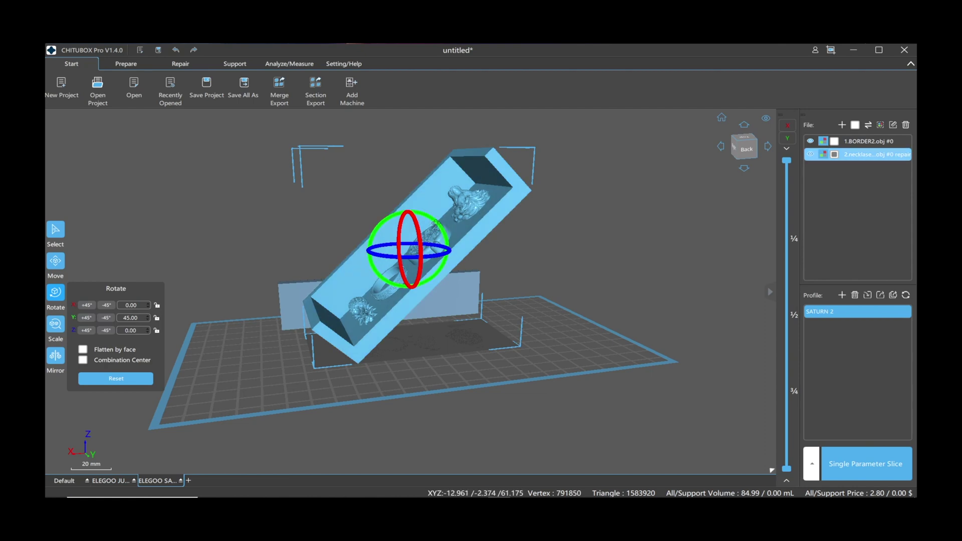
drag(435, 225, 441, 229)
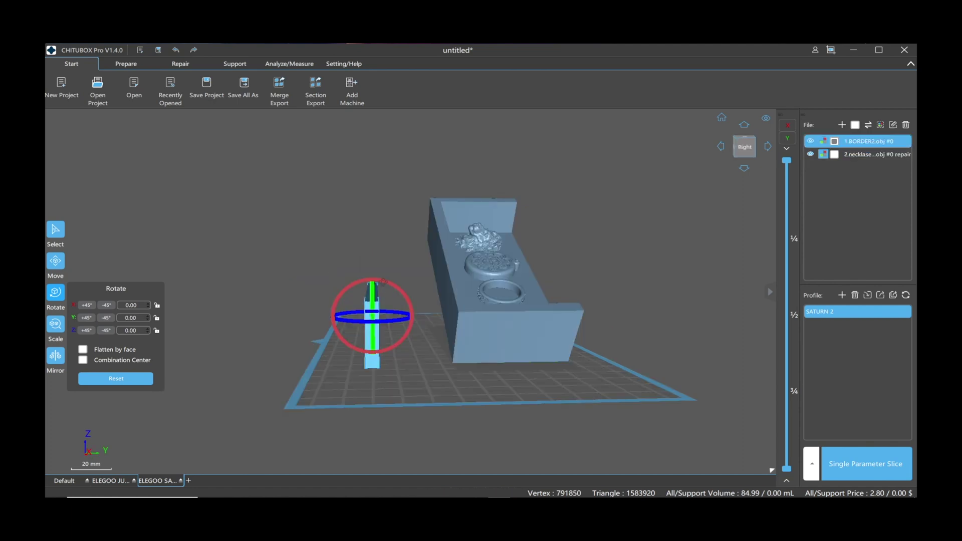
drag(389, 289, 402, 307)
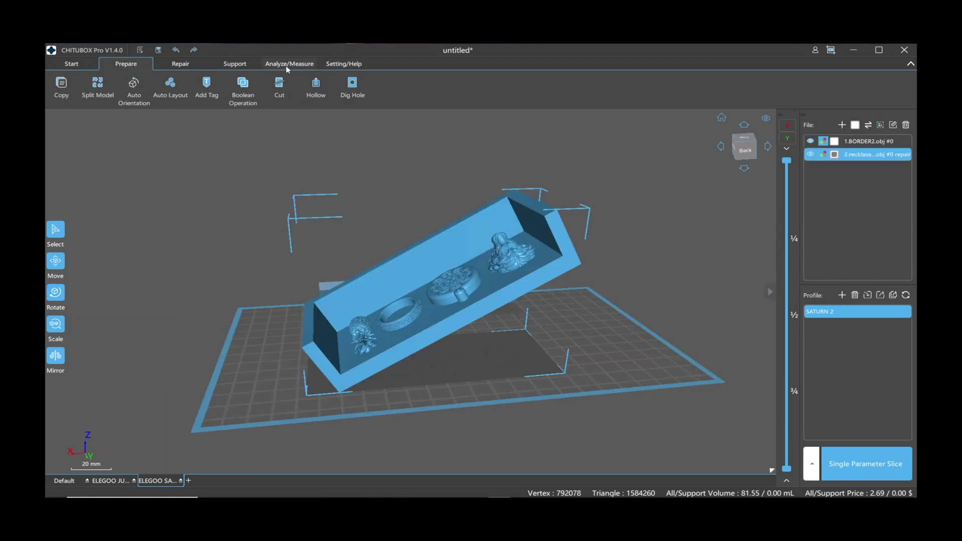
Hollow the mold with 2.00 mm walls and step down through its layer slices
click(314, 91)
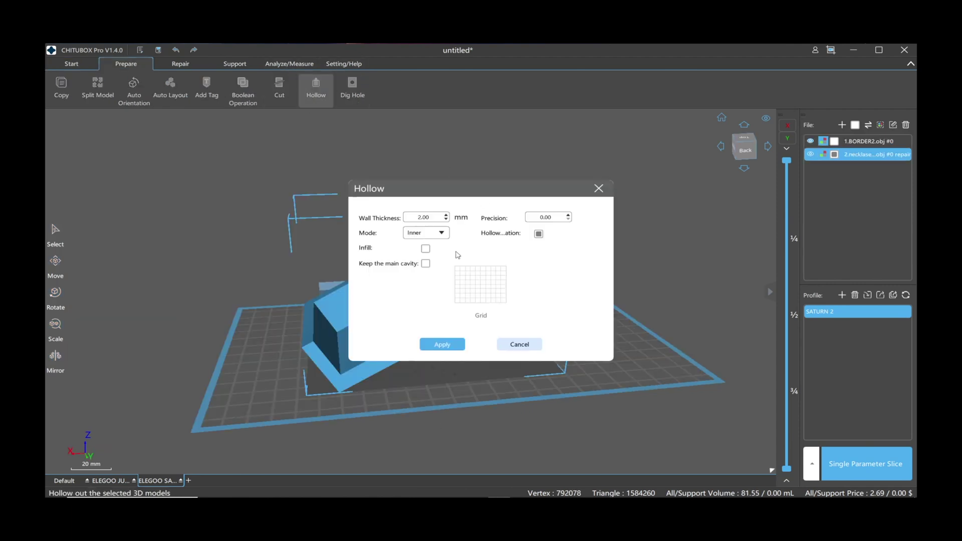
double_click(430, 220)
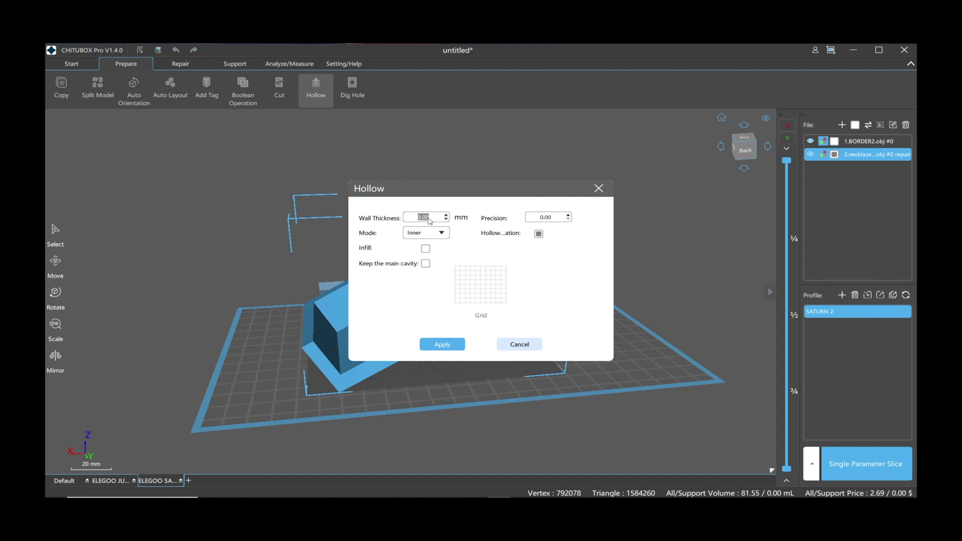
click(440, 345)
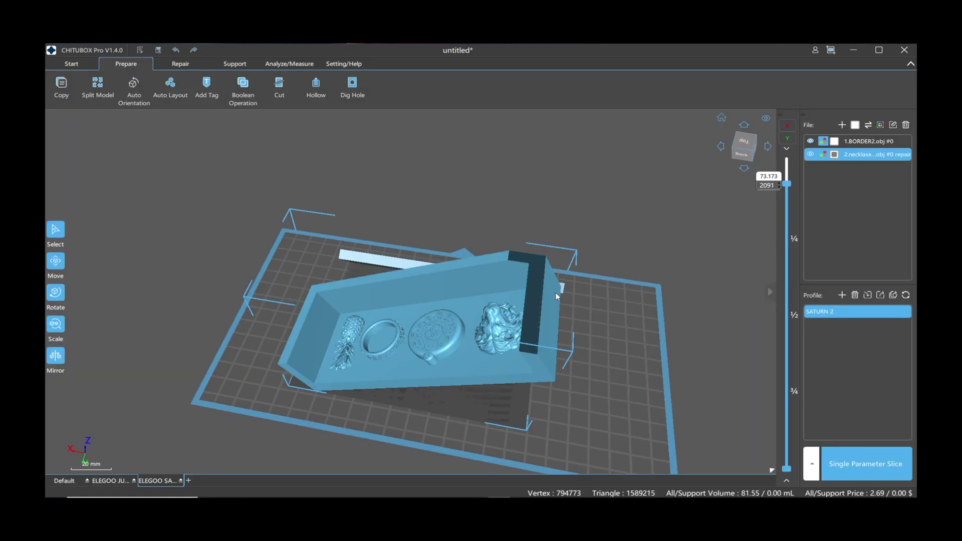
drag(787, 184, 491, 363)
key(Down)
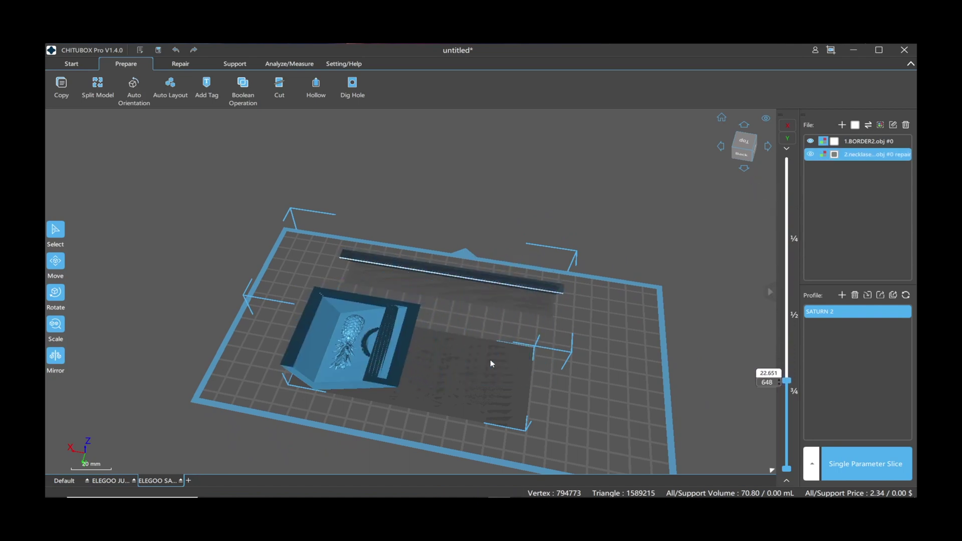
key(Down)
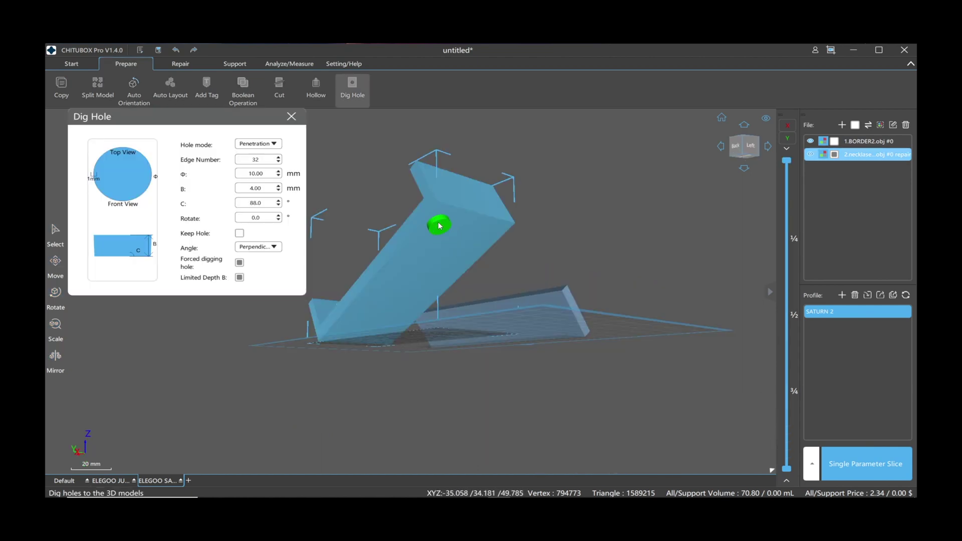
click(440, 225)
Dig three drain holes (Φ 10 mm, 4 mm deep) in the hollowed mold's walls
drag(458, 258, 446, 307)
mouse_move(446, 307)
right_down()
mouse_move(395, 286)
mouse_move(394, 262)
mouse_move(443, 307)
mouse_move(438, 315)
right_up()
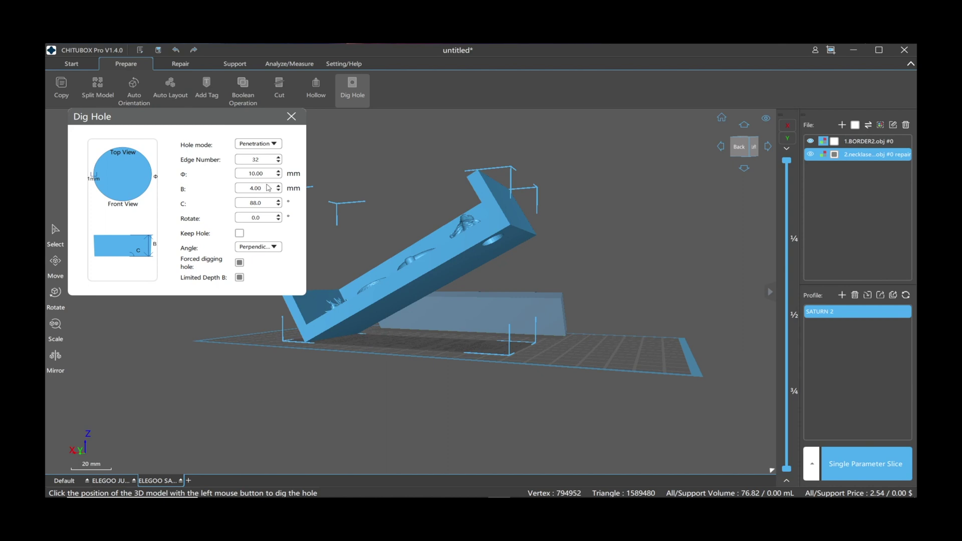
right_drag(326, 301, 397, 327)
click(399, 326)
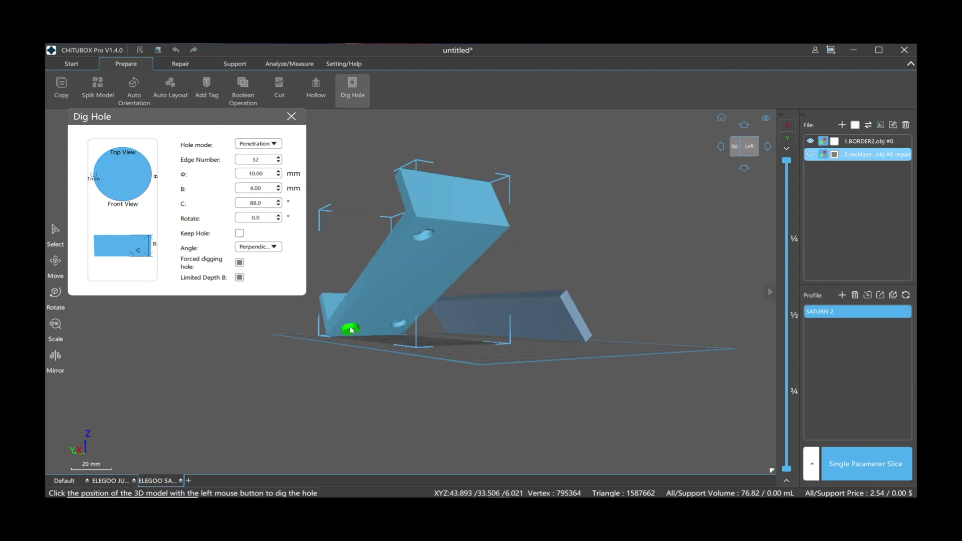
click(352, 330)
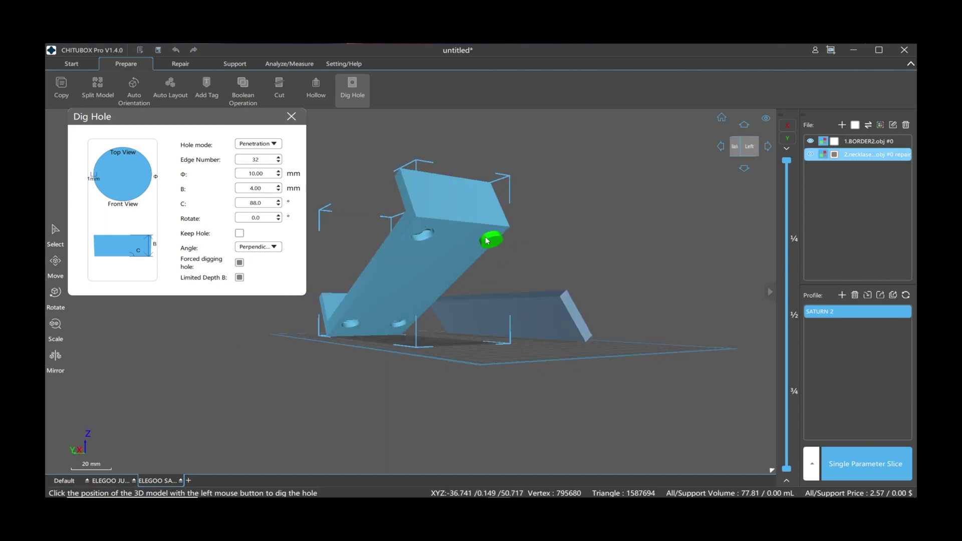
click(487, 241)
mouse_move(432, 263)
right_down()
mouse_move(444, 275)
mouse_move(437, 326)
right_up()
click(292, 116)
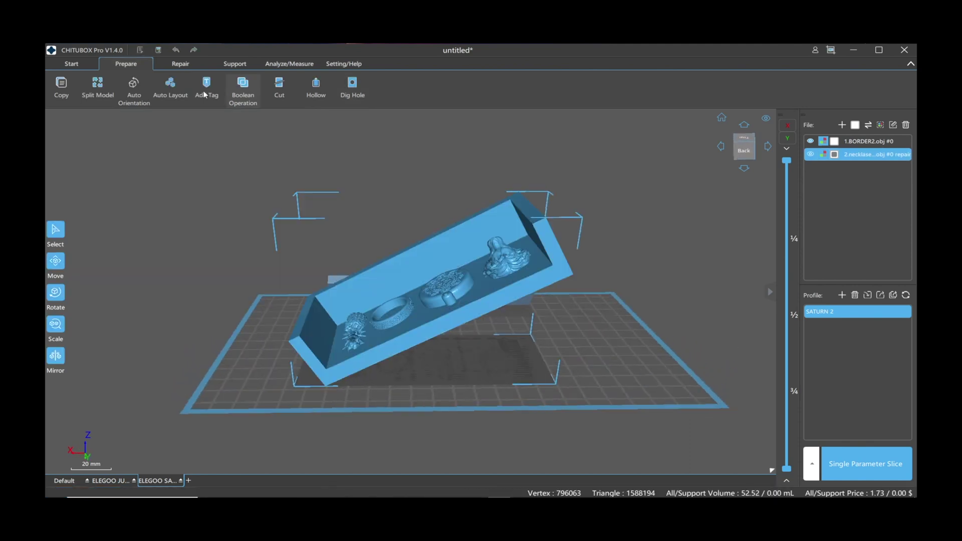
click(203, 93)
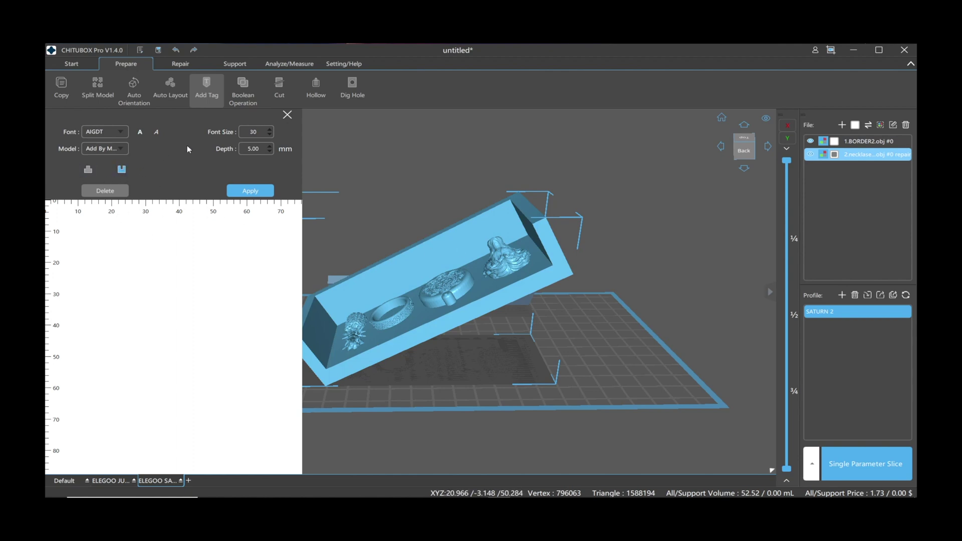
Add a text tag of the maker's brand name in a new font and apply it to the mold
click(94, 131)
click(198, 254)
click(71, 231)
text(//)
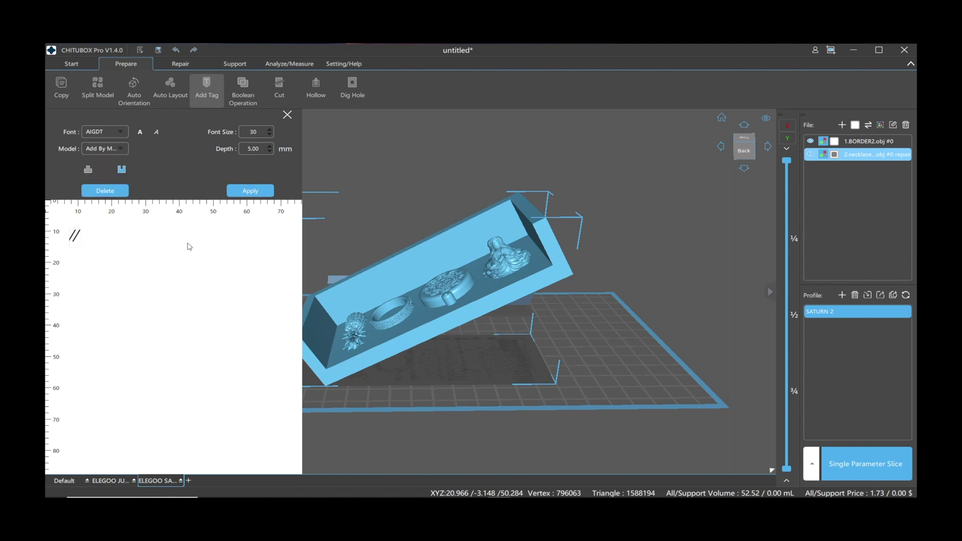
click(104, 132)
click(113, 283)
text(alianco M)
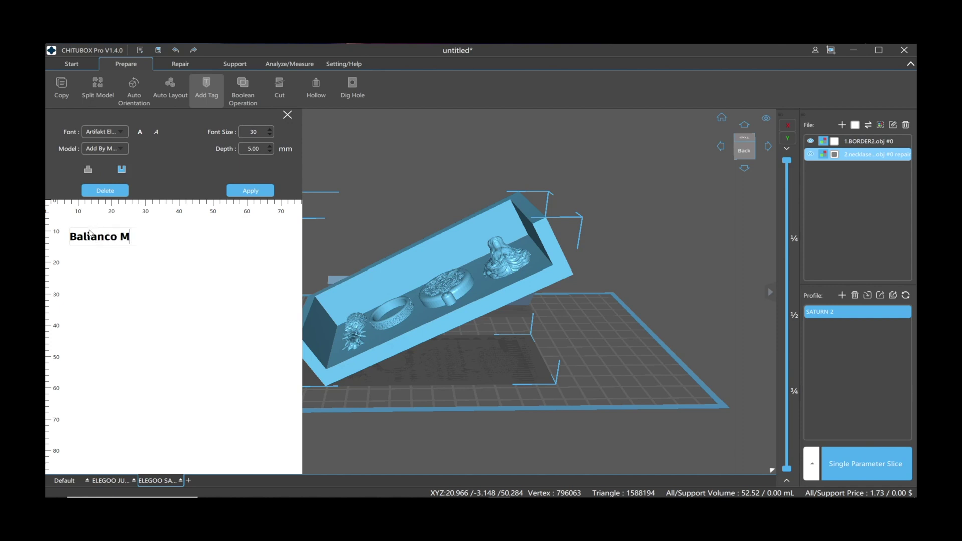
text(olds)
click(245, 193)
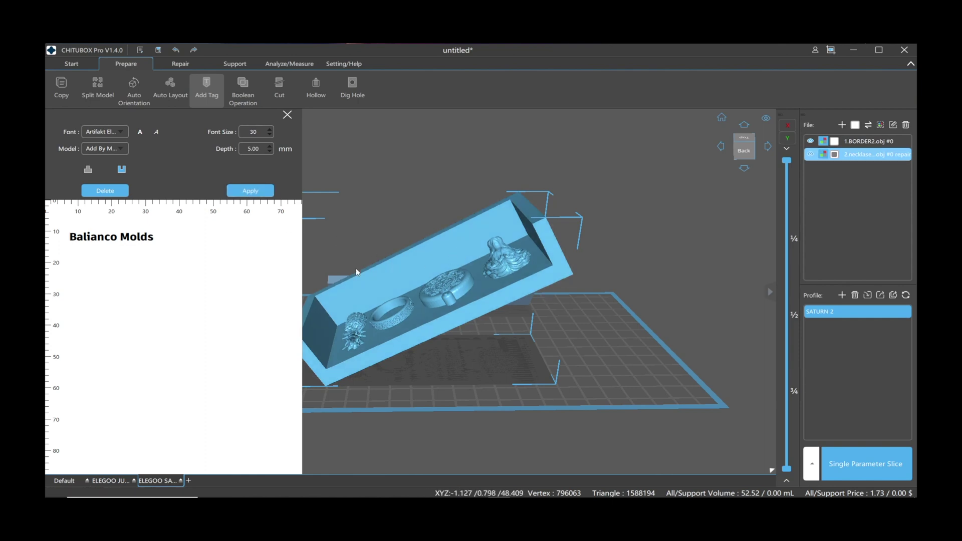
click(235, 195)
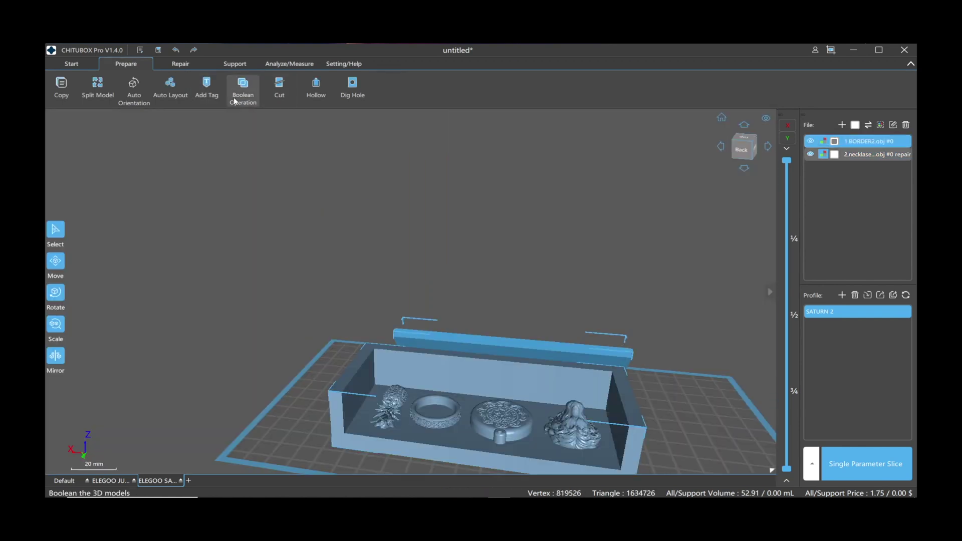
Raise the lion head, slide it over the box and turn it -98° about Z
click(235, 102)
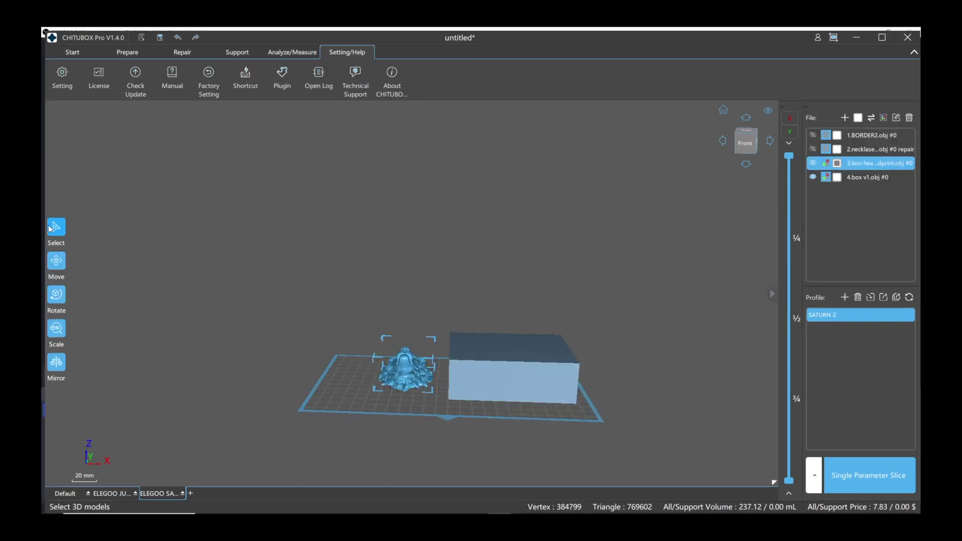
click(57, 260)
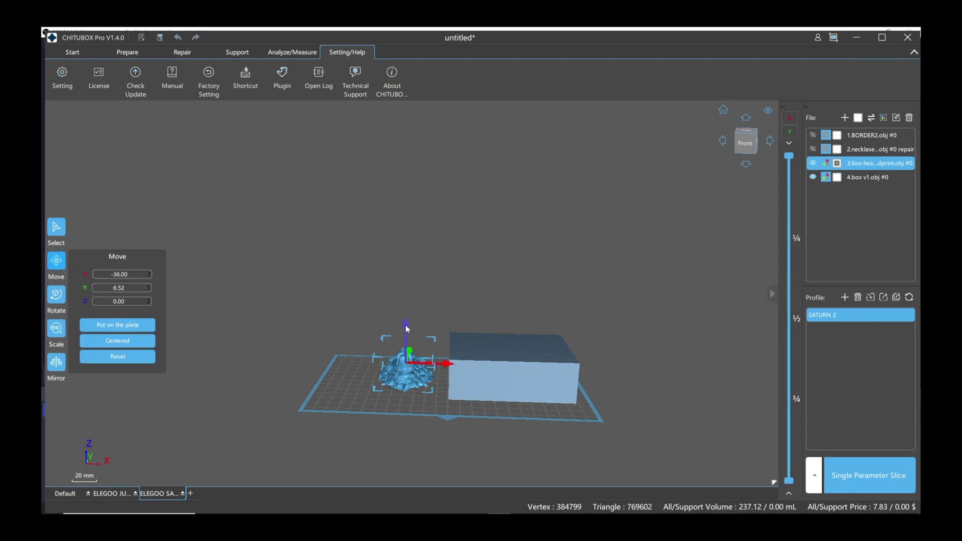
drag(407, 329, 430, 225)
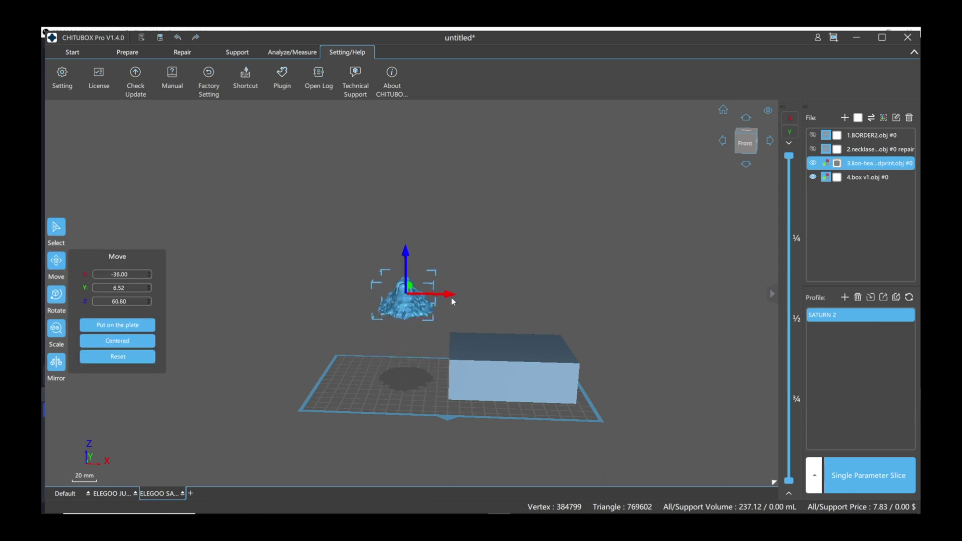
drag(449, 297, 539, 295)
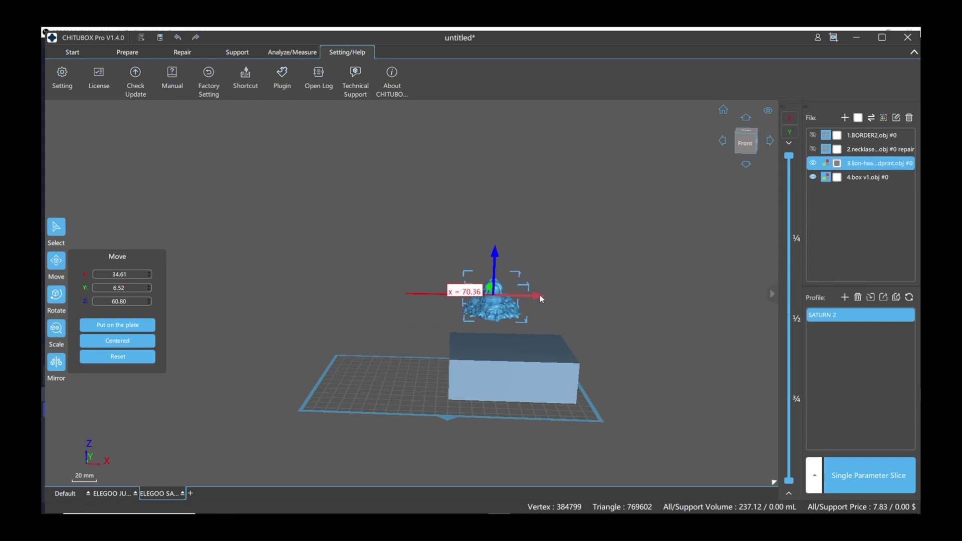
right_drag(540, 295, 515, 326)
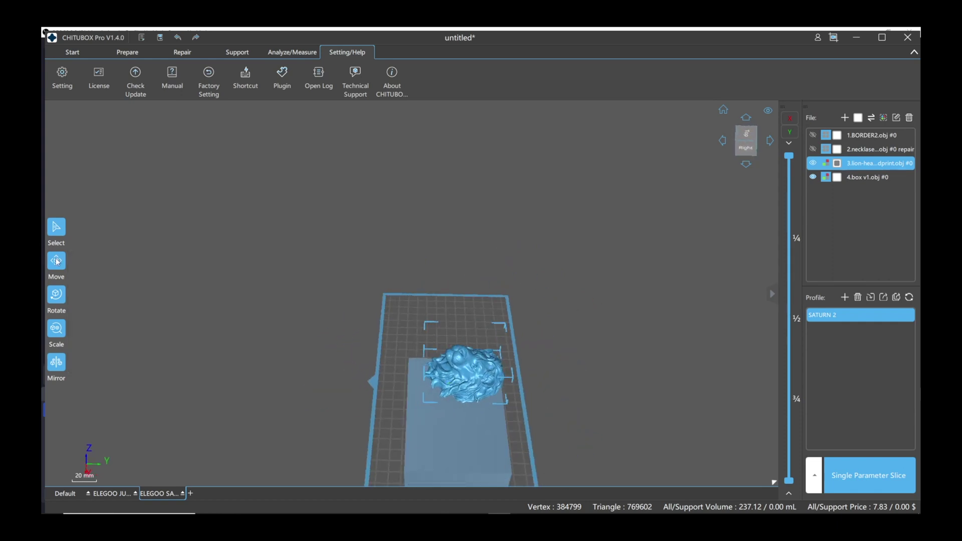
click(56, 294)
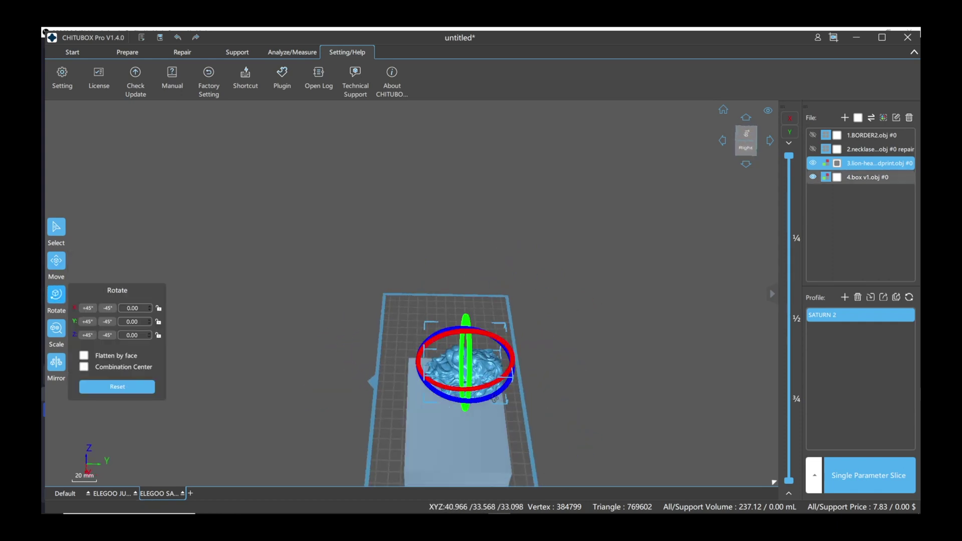
drag(495, 398, 453, 402)
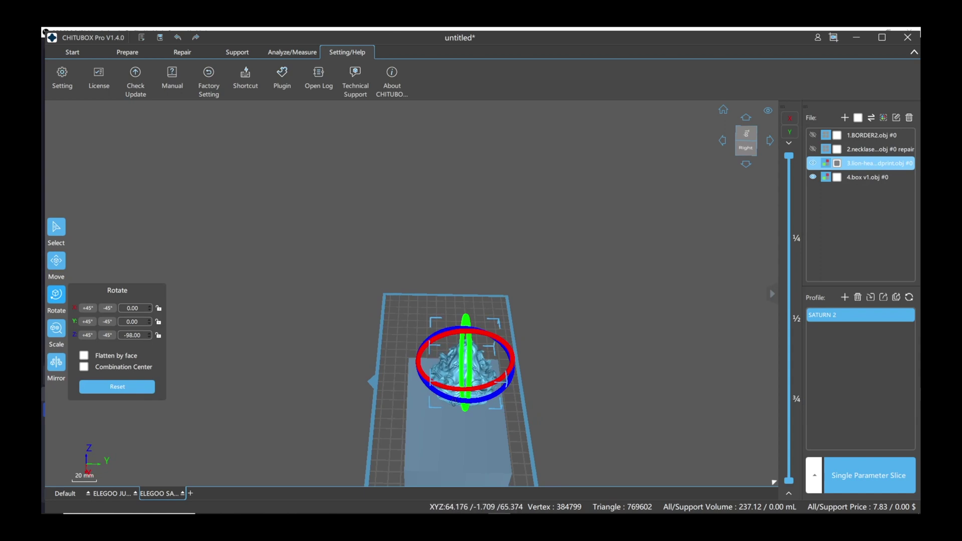
Flip the lion head upside down, lower it into the box top, and set up A-B Boolean subtraction
click(481, 441)
right_drag(482, 441, 516, 410)
click(746, 142)
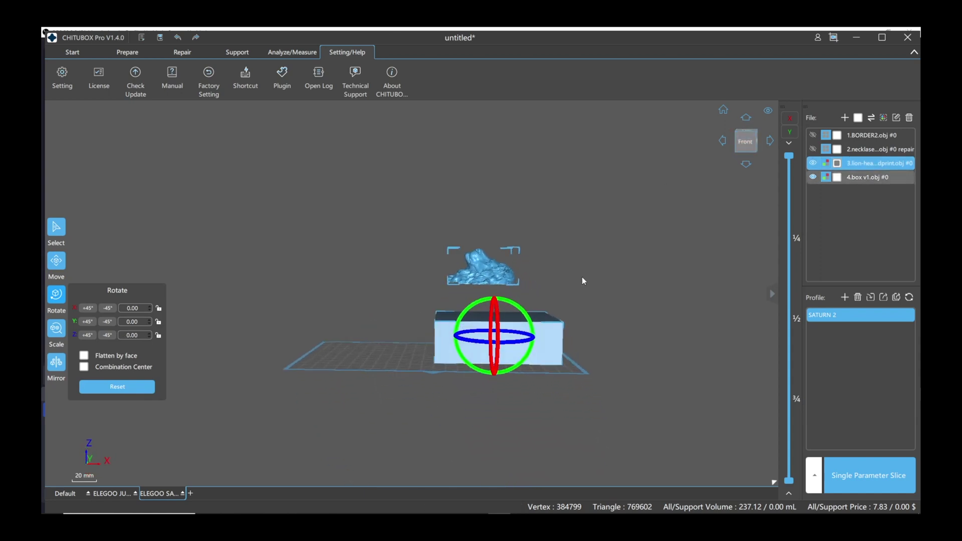
mouse_move(492, 257)
mouse_down()
mouse_move(507, 298)
mouse_move(494, 261)
mouse_up()
click(454, 221)
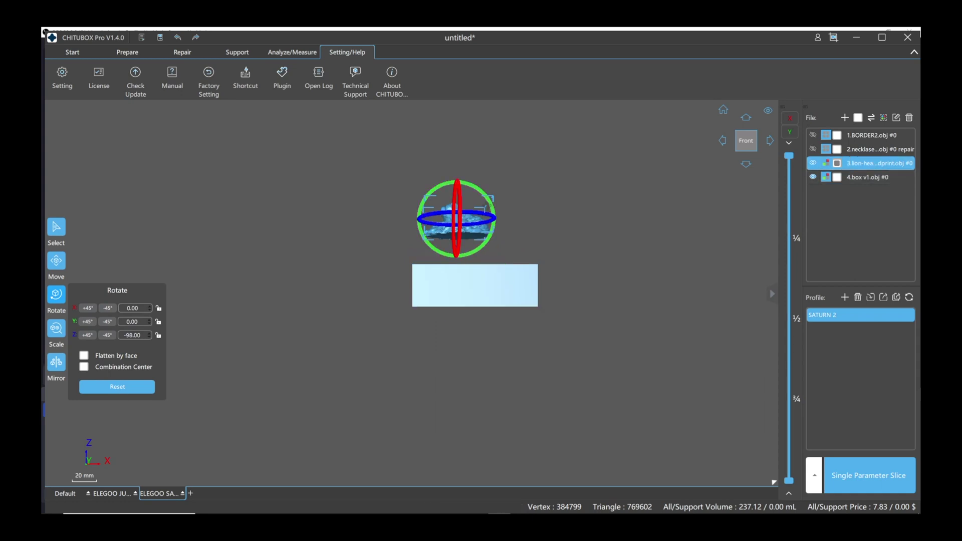
drag(490, 202, 435, 185)
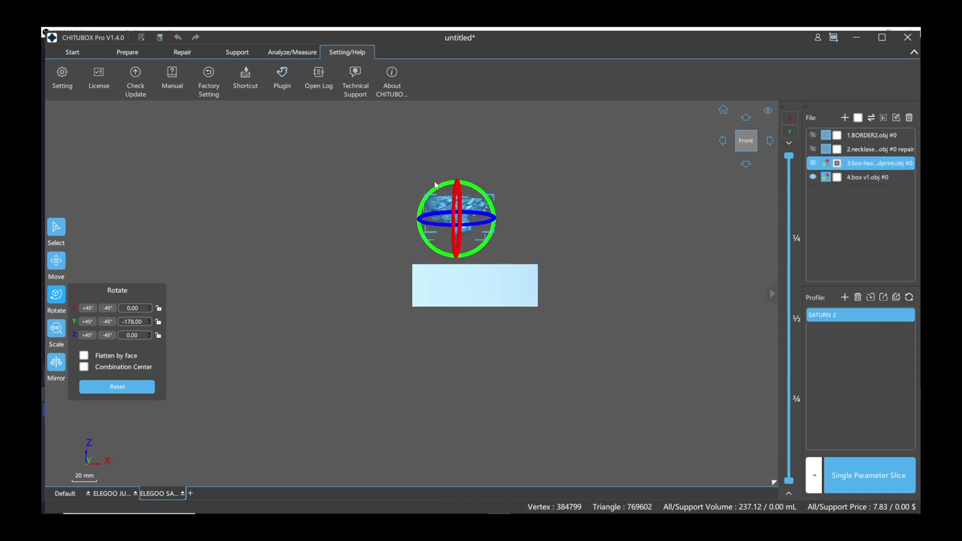
click(57, 261)
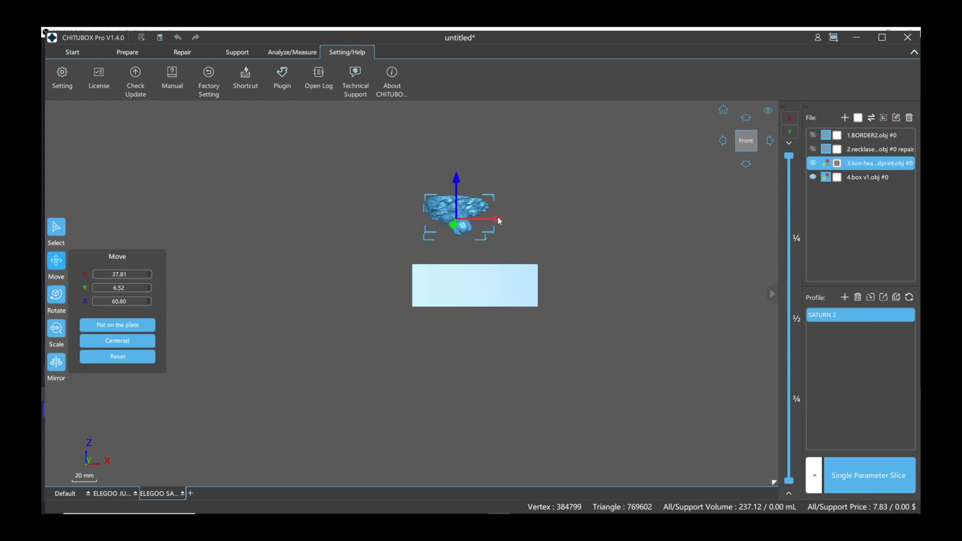
drag(469, 200, 467, 268)
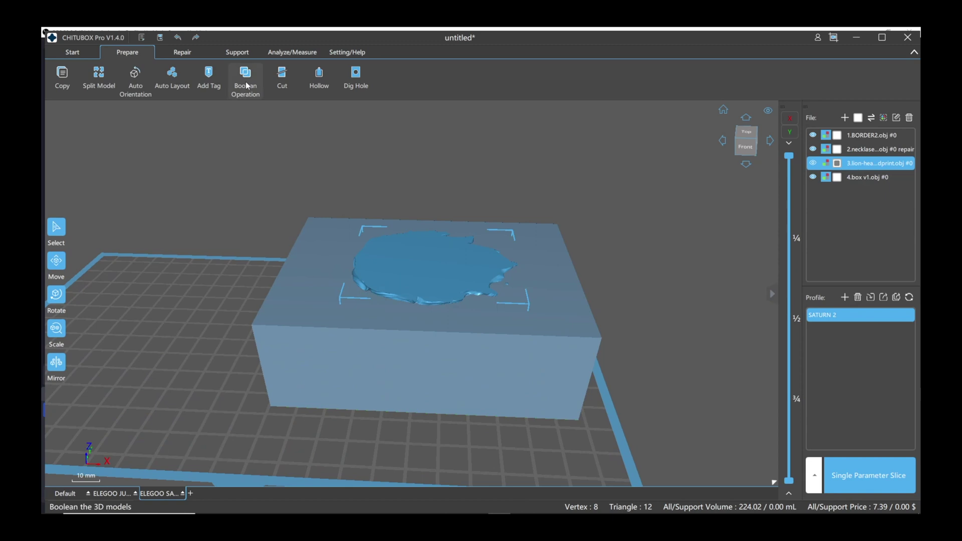
click(246, 80)
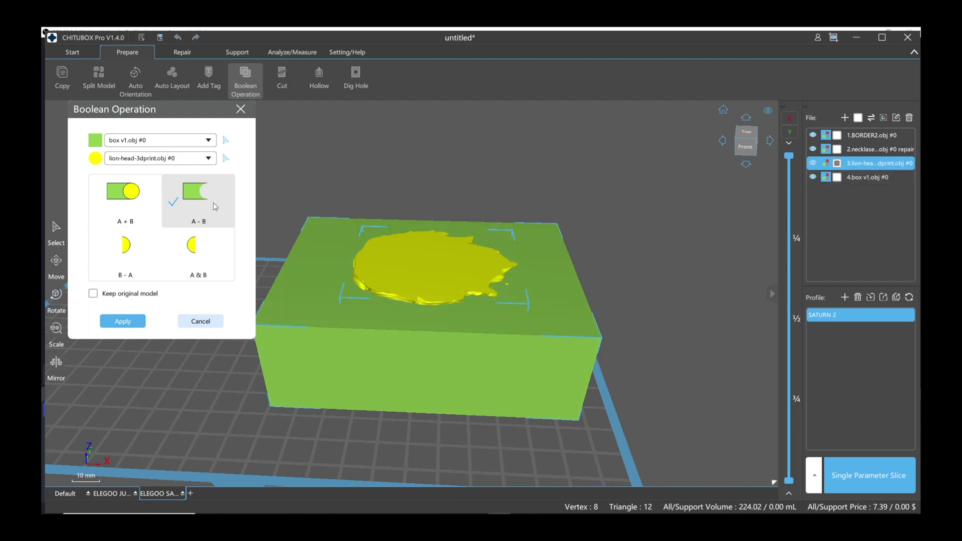
Subtract the lion head from the box and inspect the resulting cavity
click(123, 321)
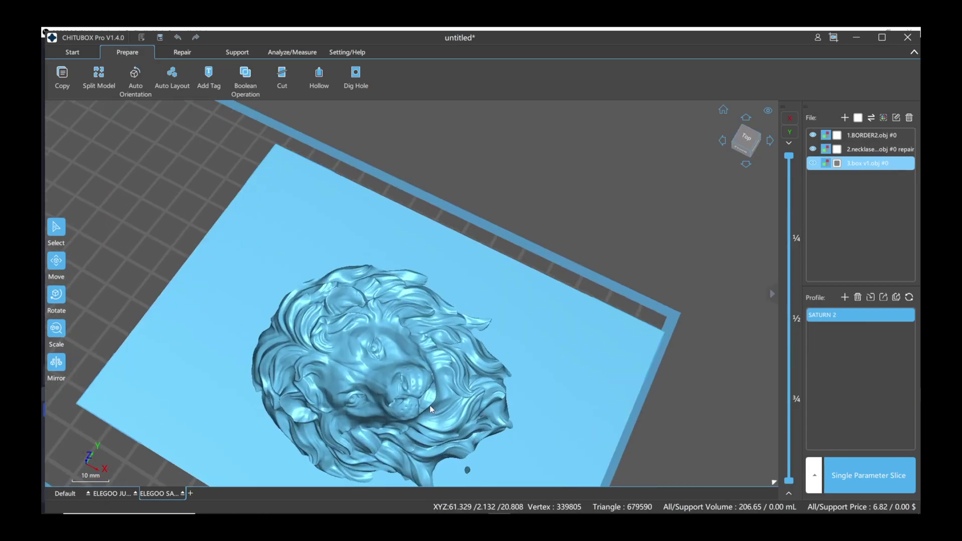
scroll(430, 405, up, 3)
scroll(430, 405, down, 5)
shift+right_drag(433, 404, 435, 362)
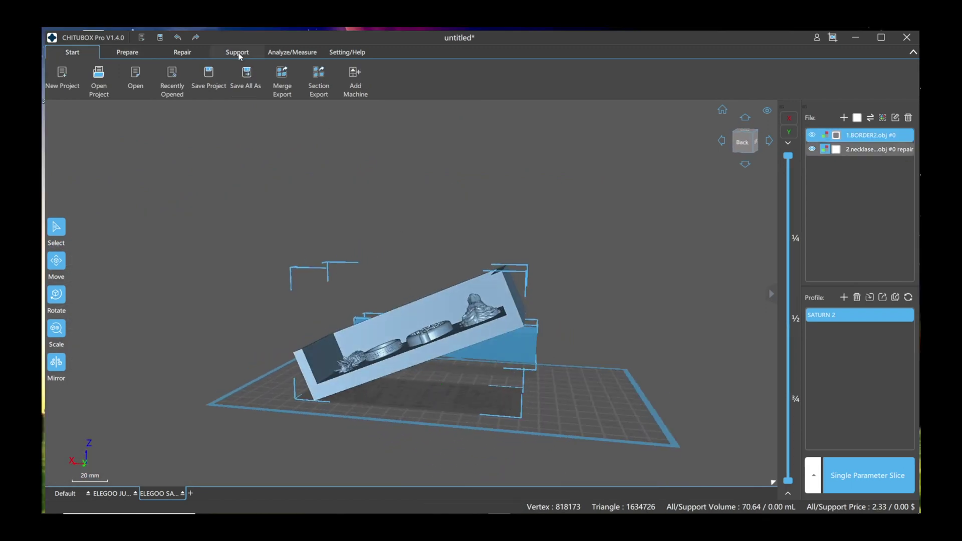
click(238, 53)
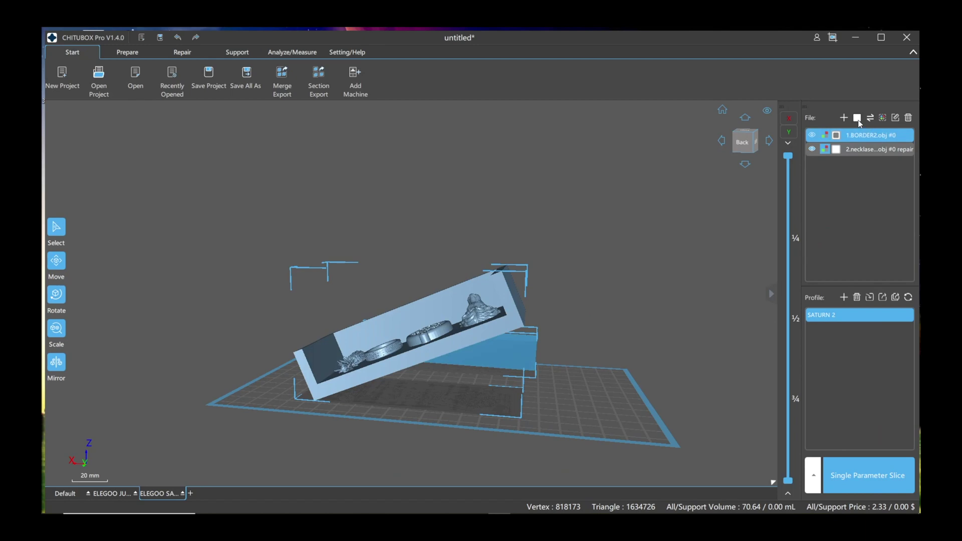
Add supports to both BORDER2 and the tilted necklace mold, bringing total resin to 93.74 mL
click(857, 117)
click(238, 52)
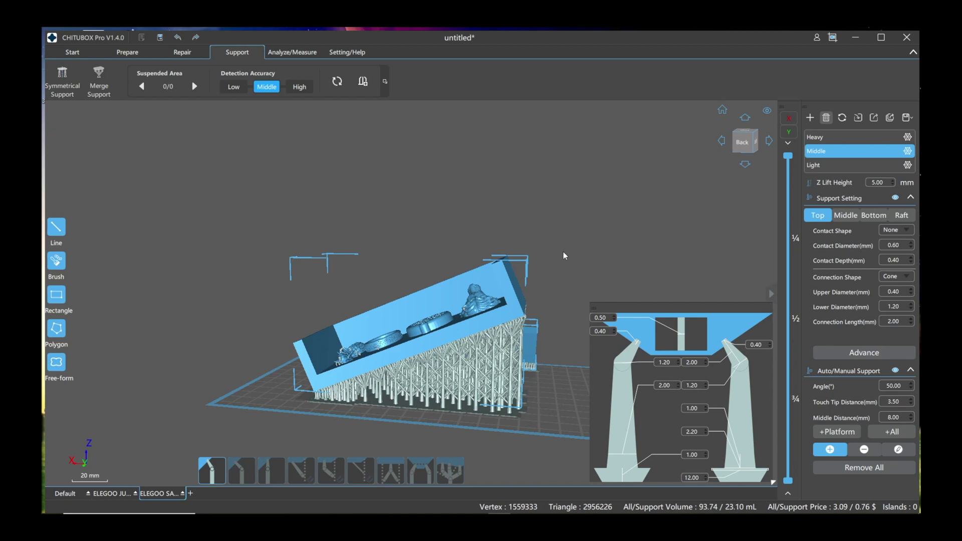
mouse_move(553, 371)
mouse_down()
mouse_move(490, 365)
mouse_move(507, 377)
mouse_move(569, 373)
mouse_up()
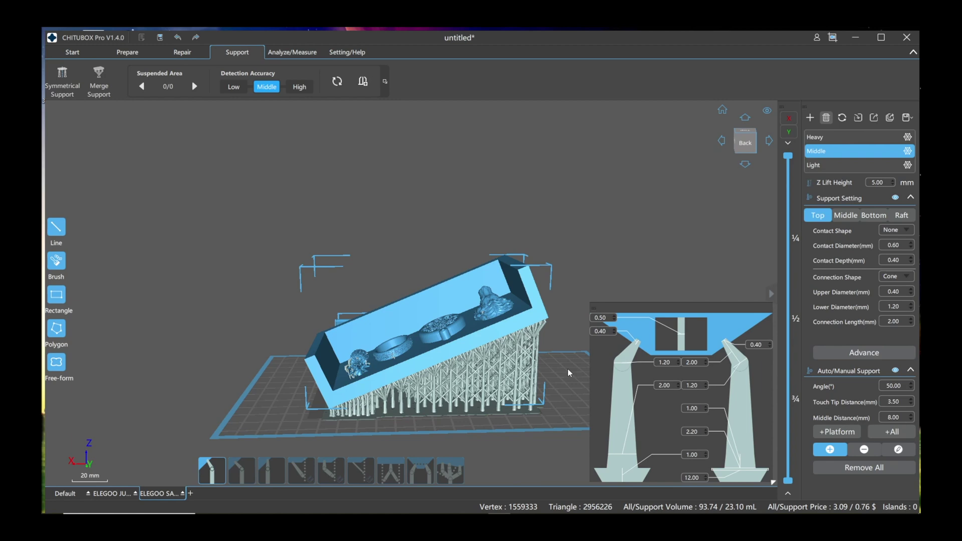
right_drag(415, 317, 384, 376)
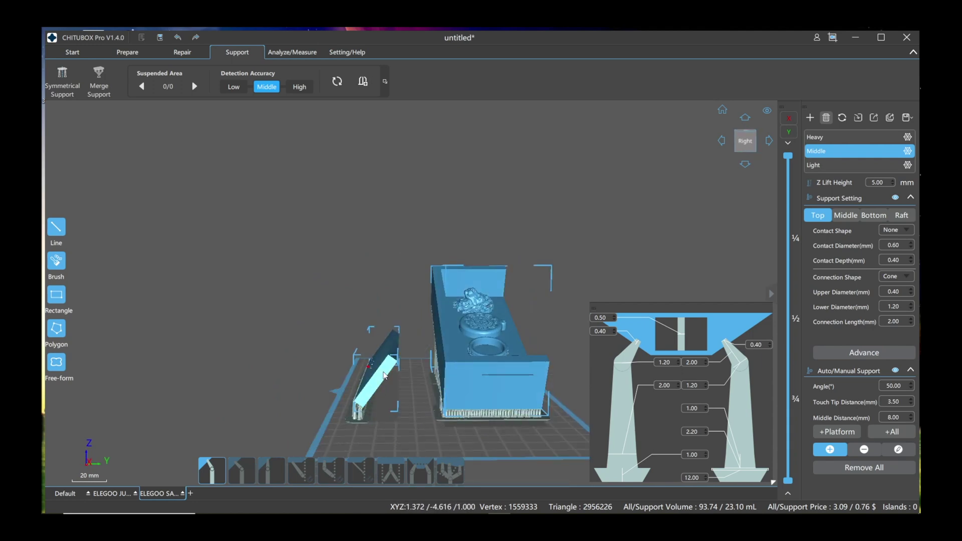
click(79, 54)
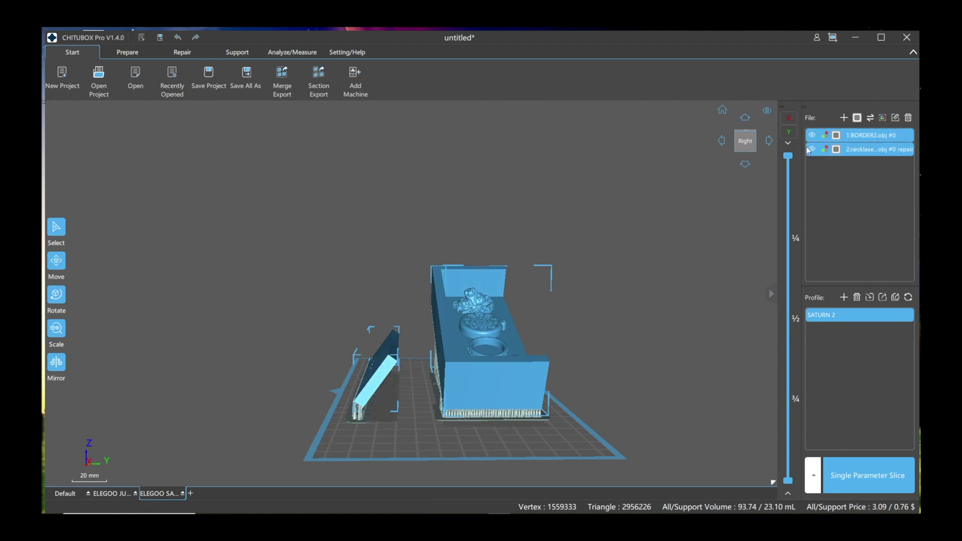
Slice the supported models for the ELEGOO SATURN 2: 2137 layers, 98.70 mL, 5h55m13s
click(835, 151)
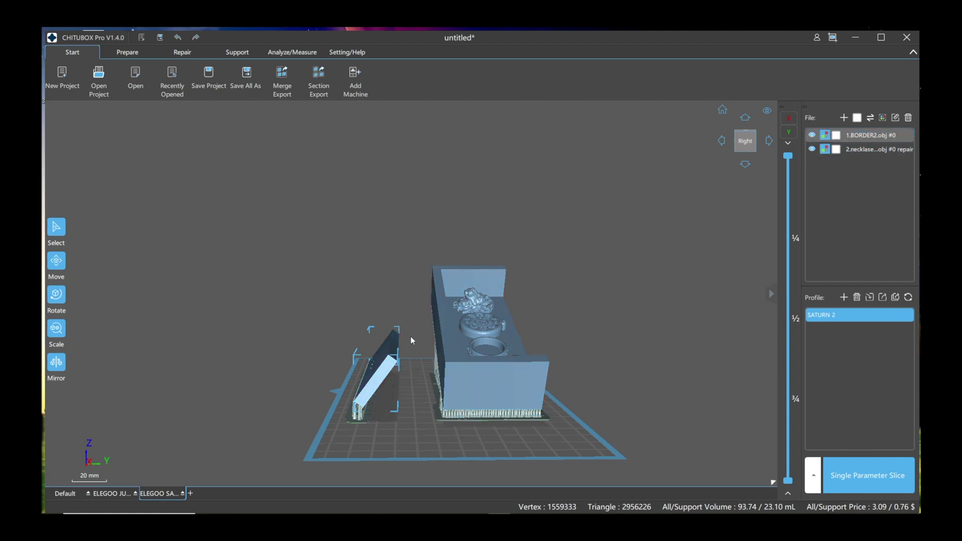
click(128, 54)
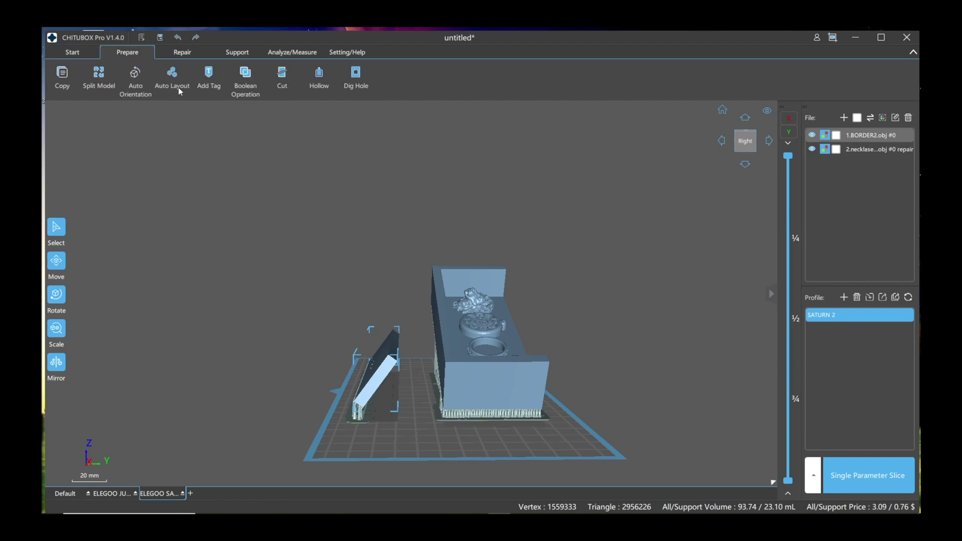
click(192, 54)
click(559, 256)
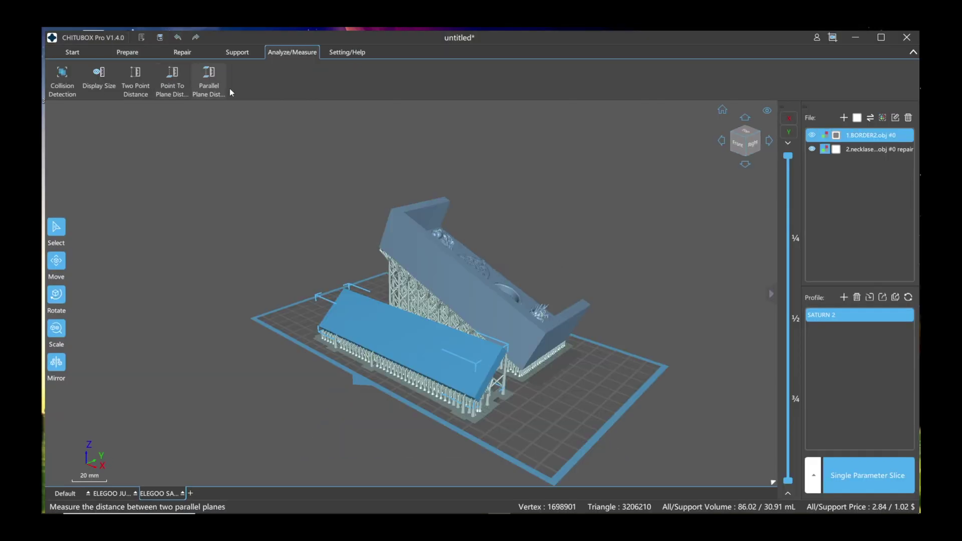
click(839, 476)
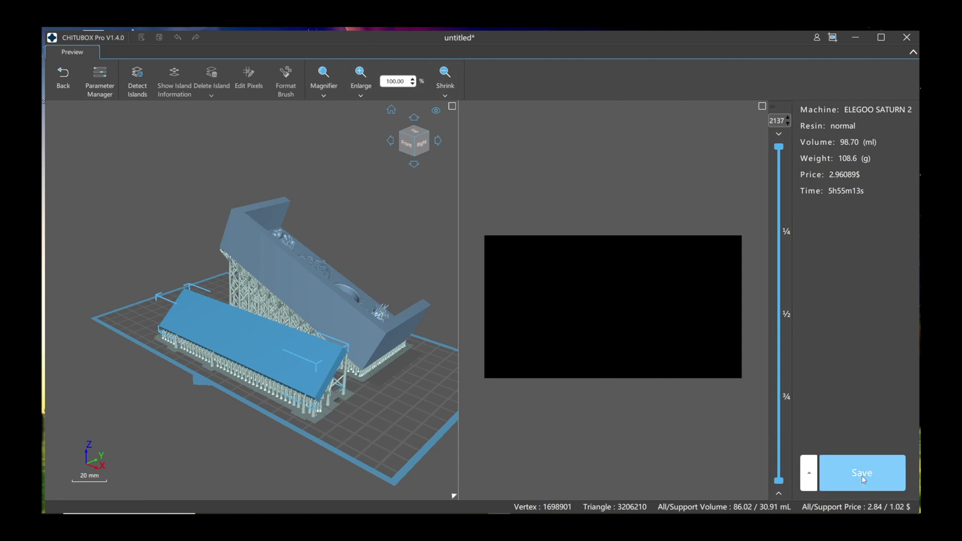
click(812, 475)
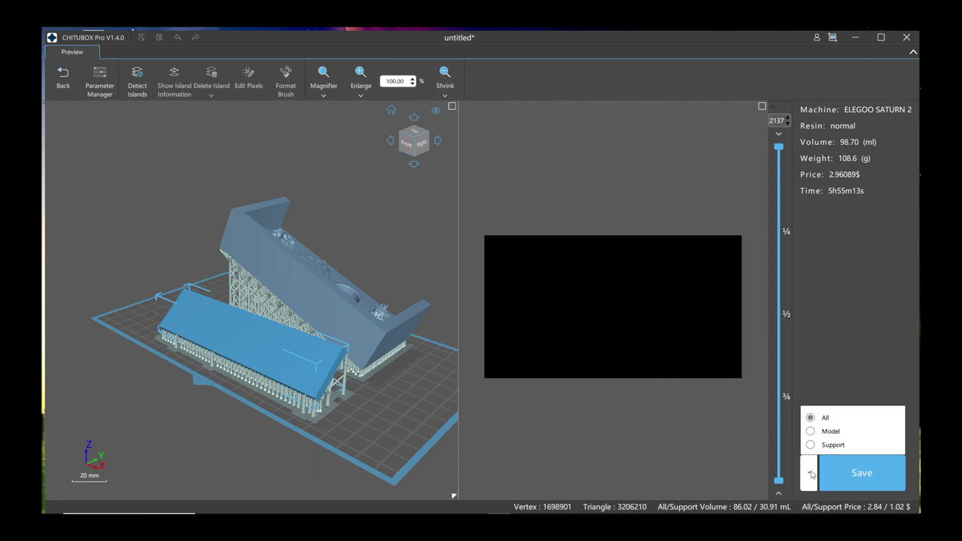
click(853, 474)
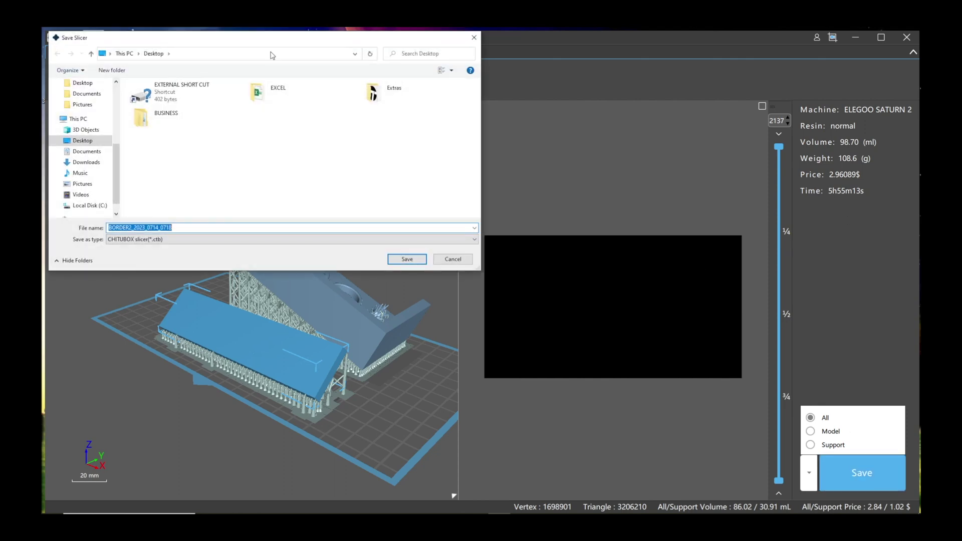
click(453, 260)
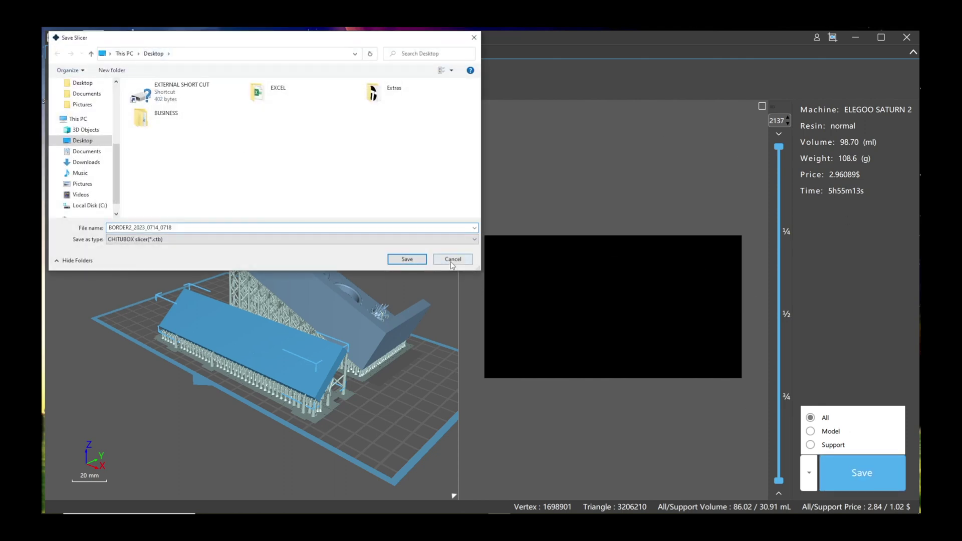